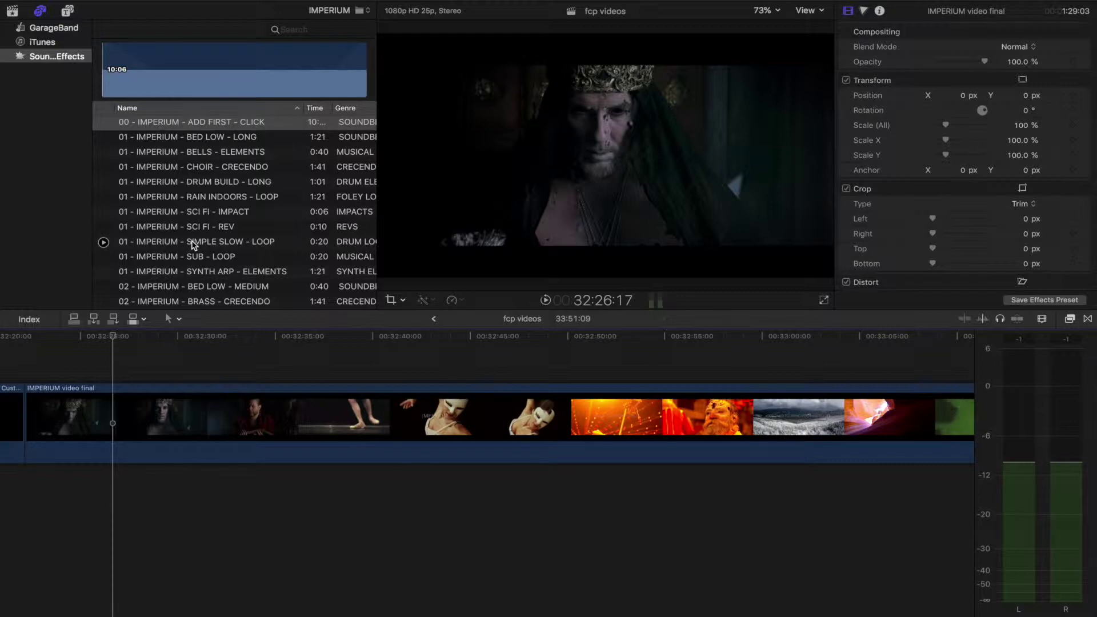
Open the Imperium sound category list at the top of the Sound Effects browser
click(369, 13)
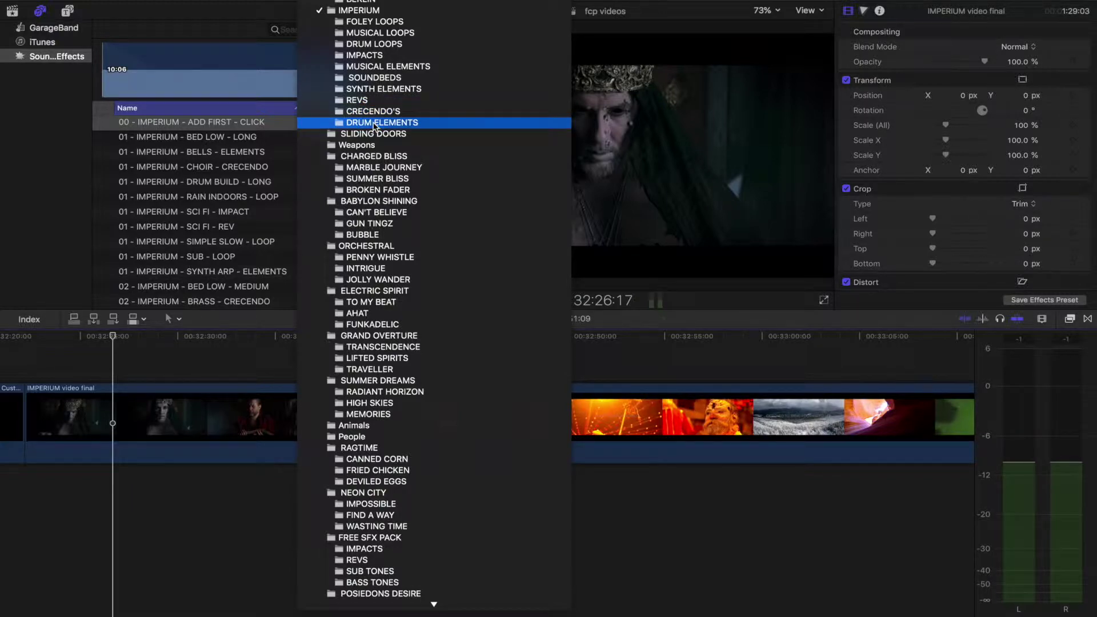
From SOUNDBEDS, add 00 ADD FIRST - CLICK under the footage and silence it to -∞ dB
click(379, 79)
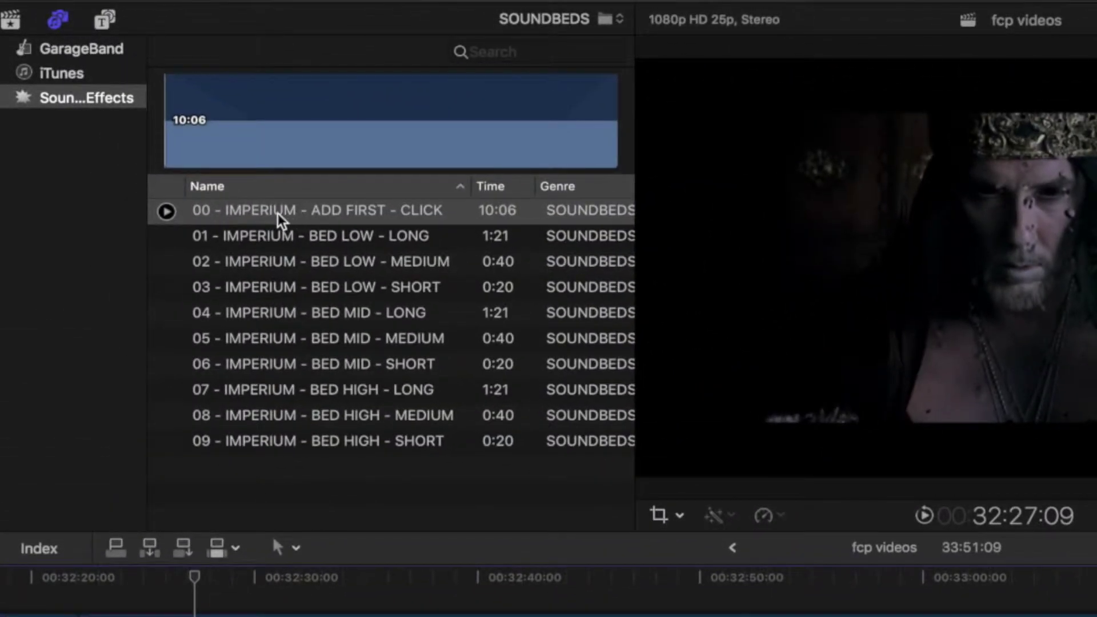
drag(277, 219, 91, 616)
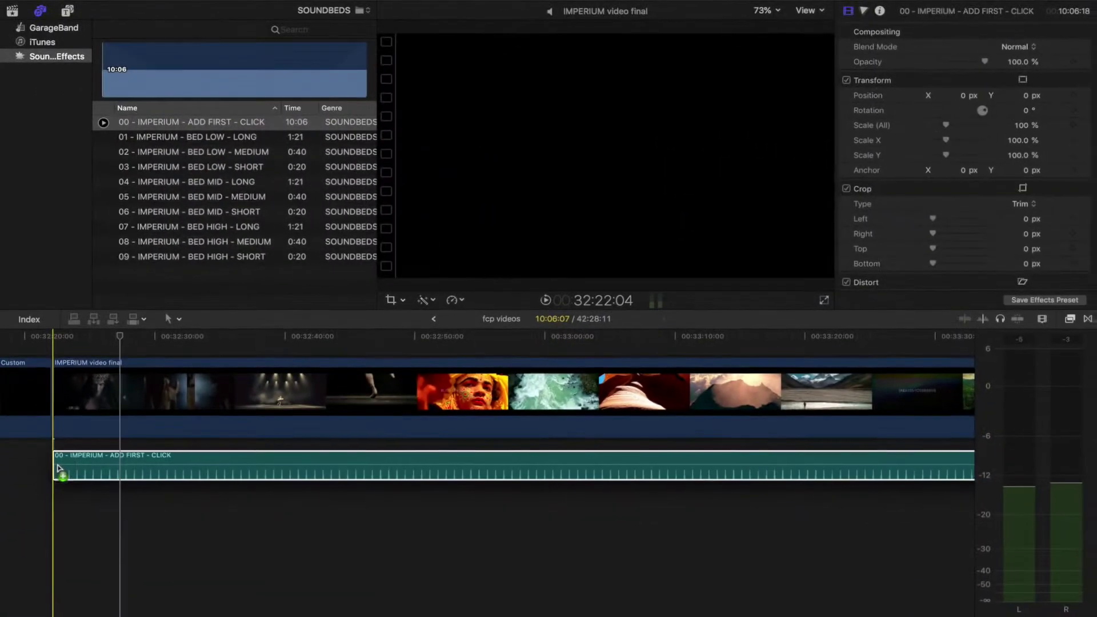
drag(58, 470, 64, 465)
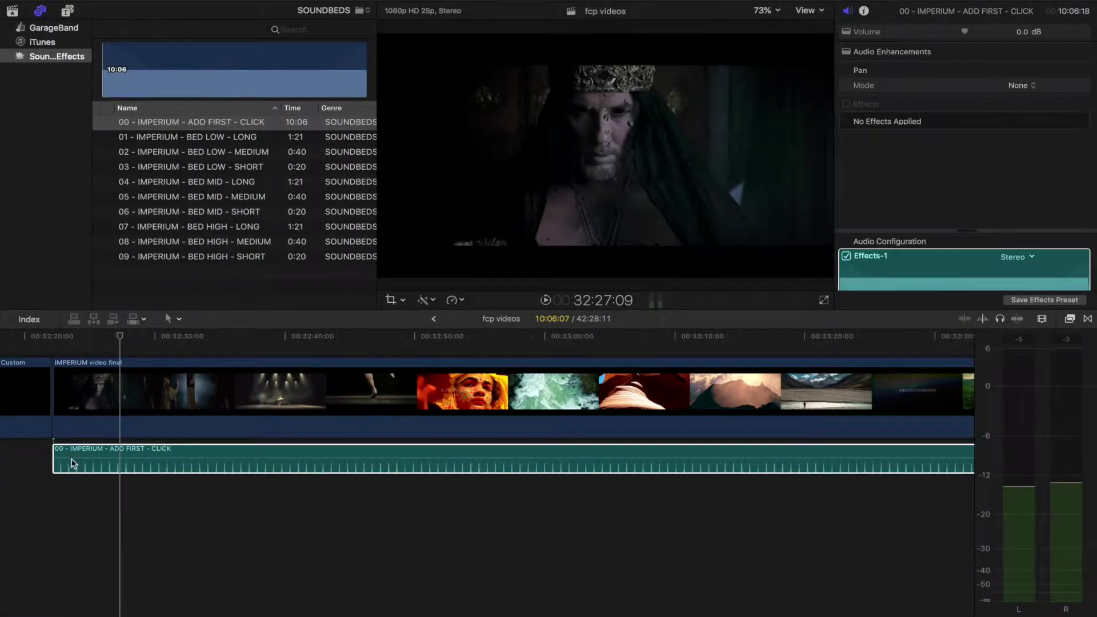
drag(87, 457, 90, 496)
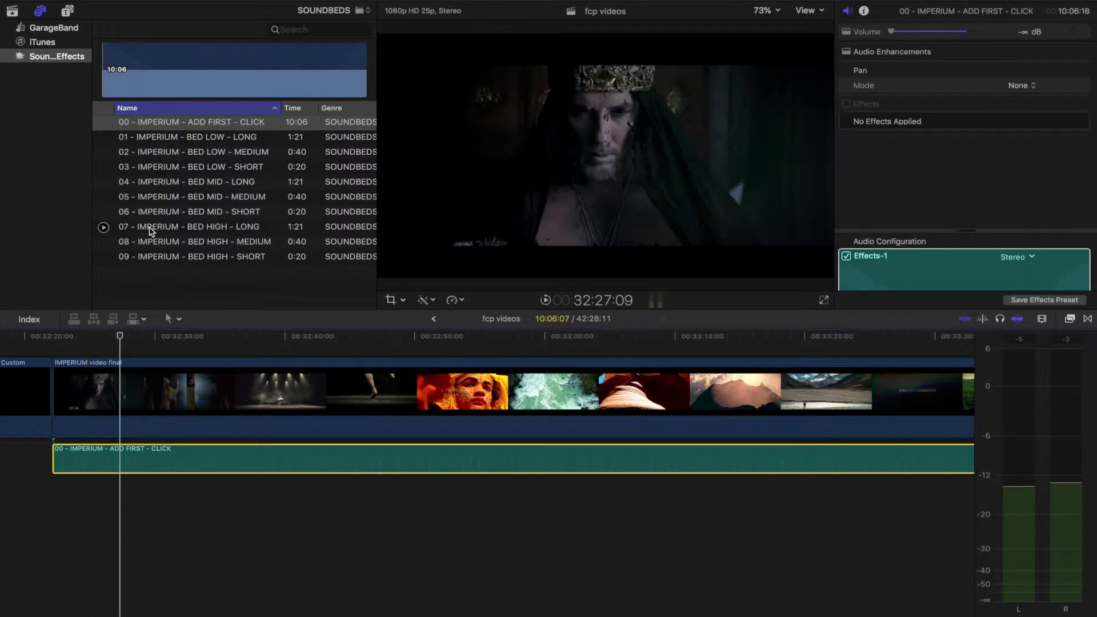
Stack BED LOW, BED MID and BED HIGH - MEDIUM beneath the click track
click(185, 152)
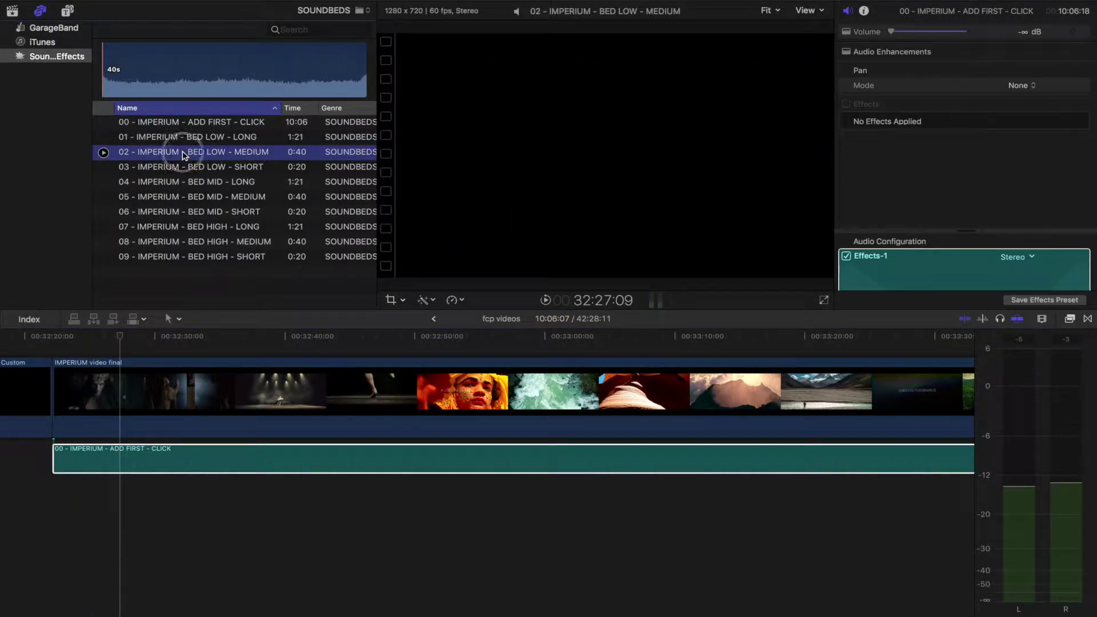
drag(183, 155, 57, 491)
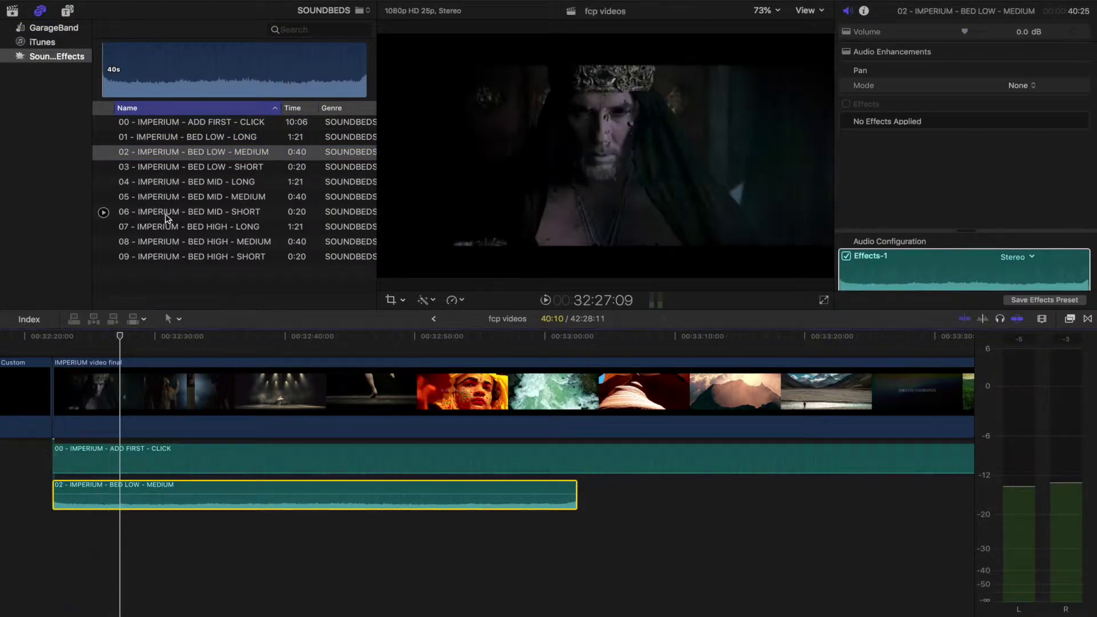
click(191, 197)
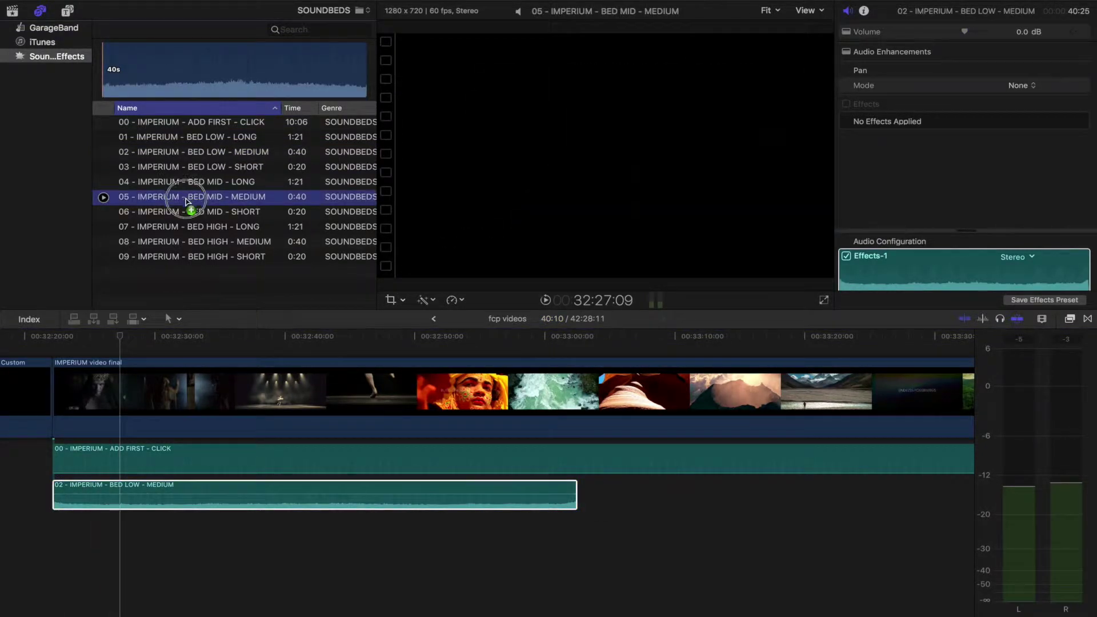
drag(185, 200, 59, 538)
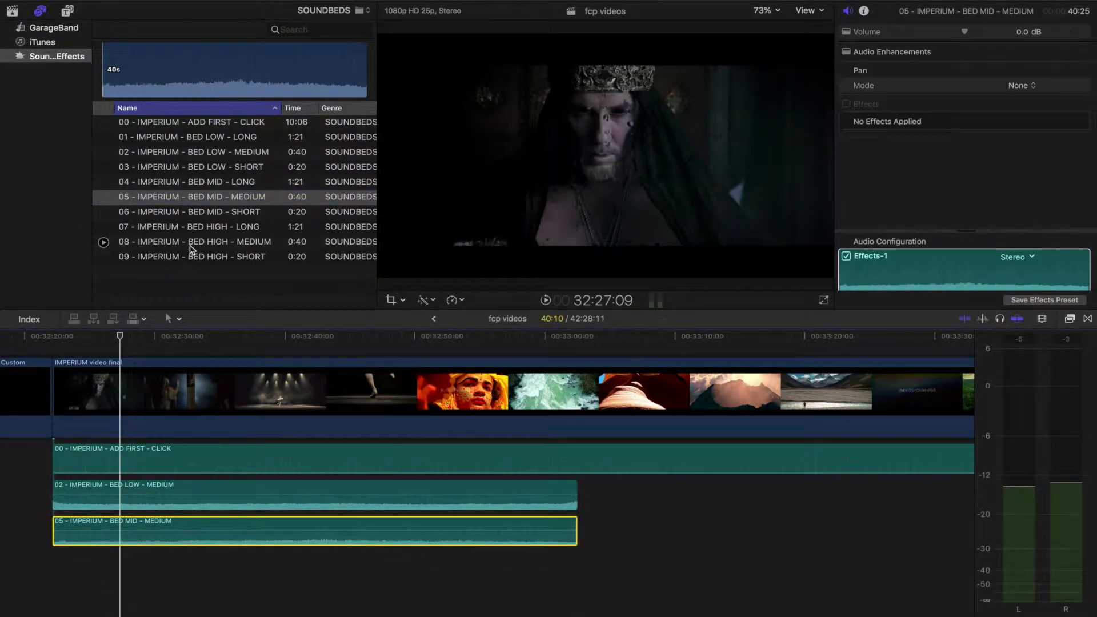
drag(191, 250, 58, 568)
Give the three selected soundbed clips a gradual fade-in
click(542, 510)
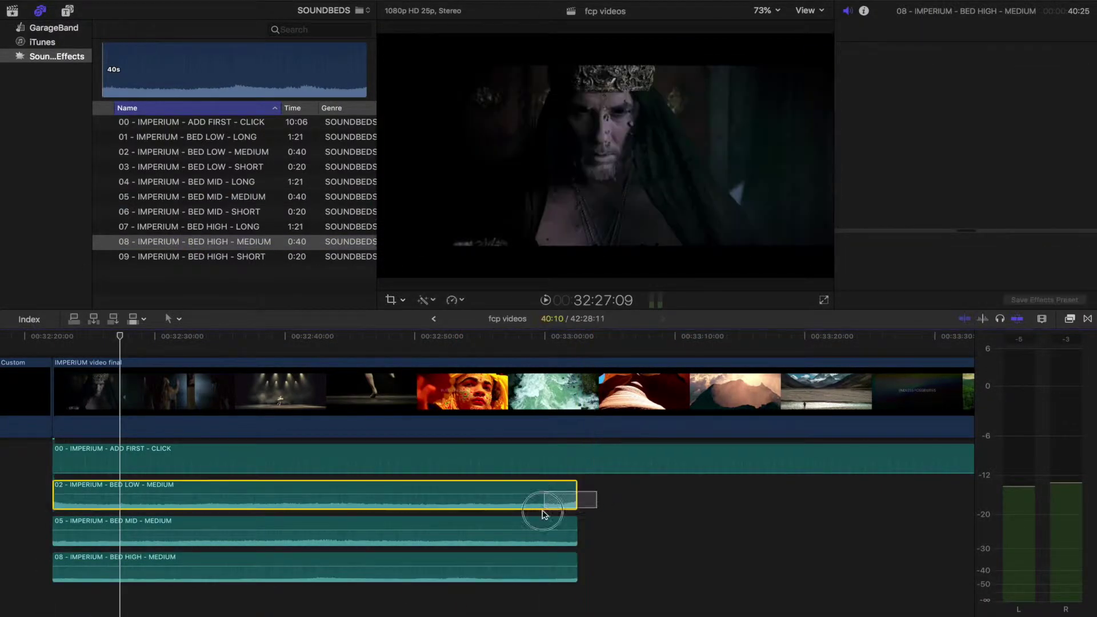
drag(543, 514, 524, 573)
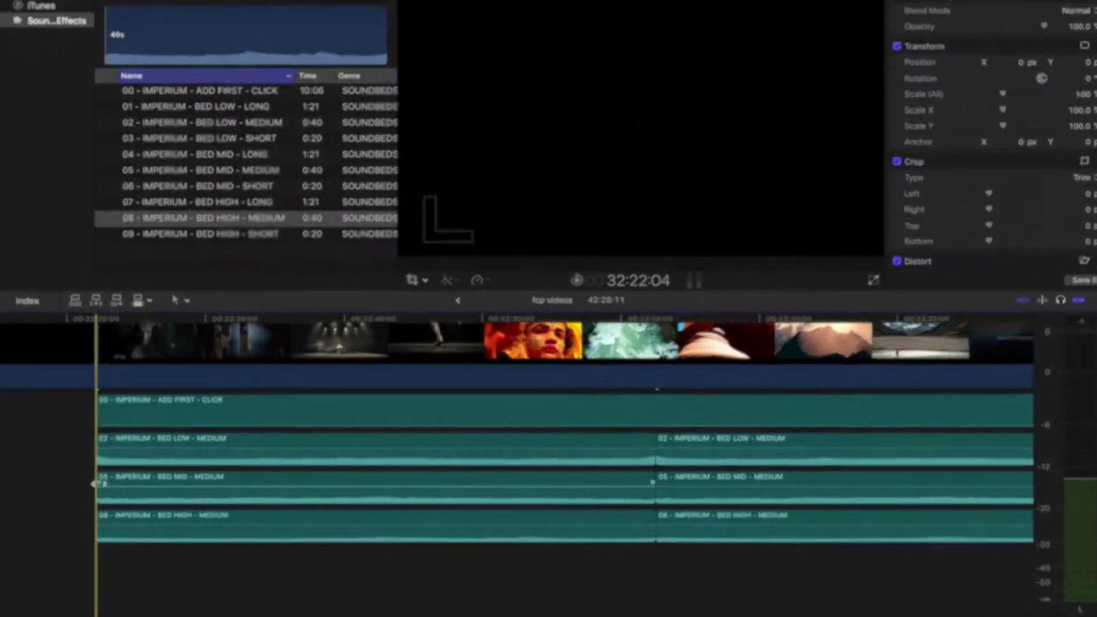
drag(97, 521, 421, 527)
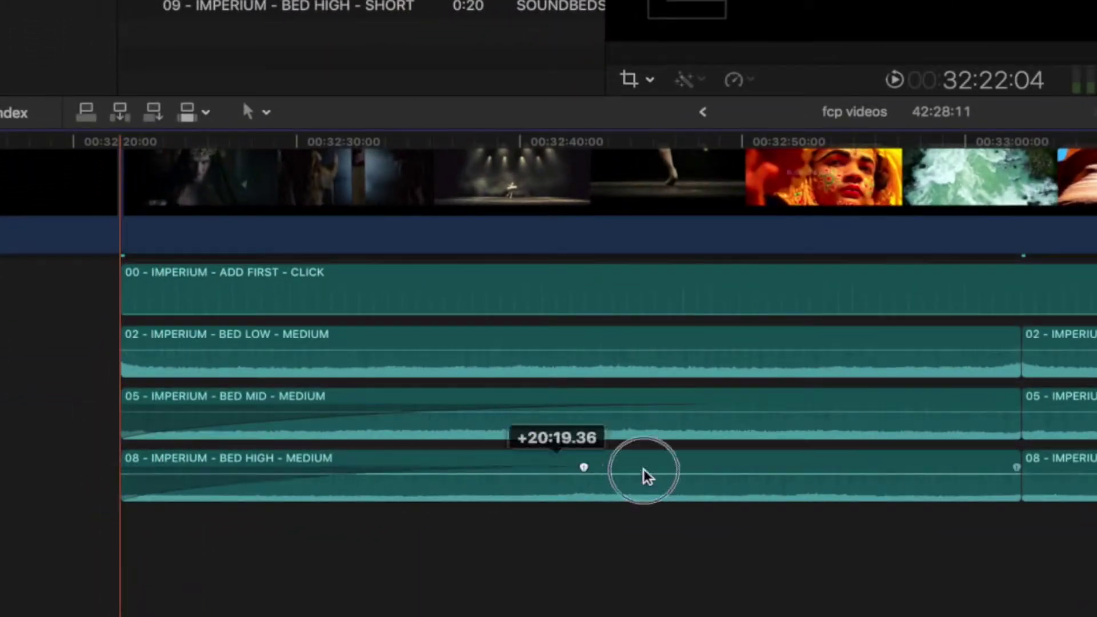
drag(646, 476, 702, 467)
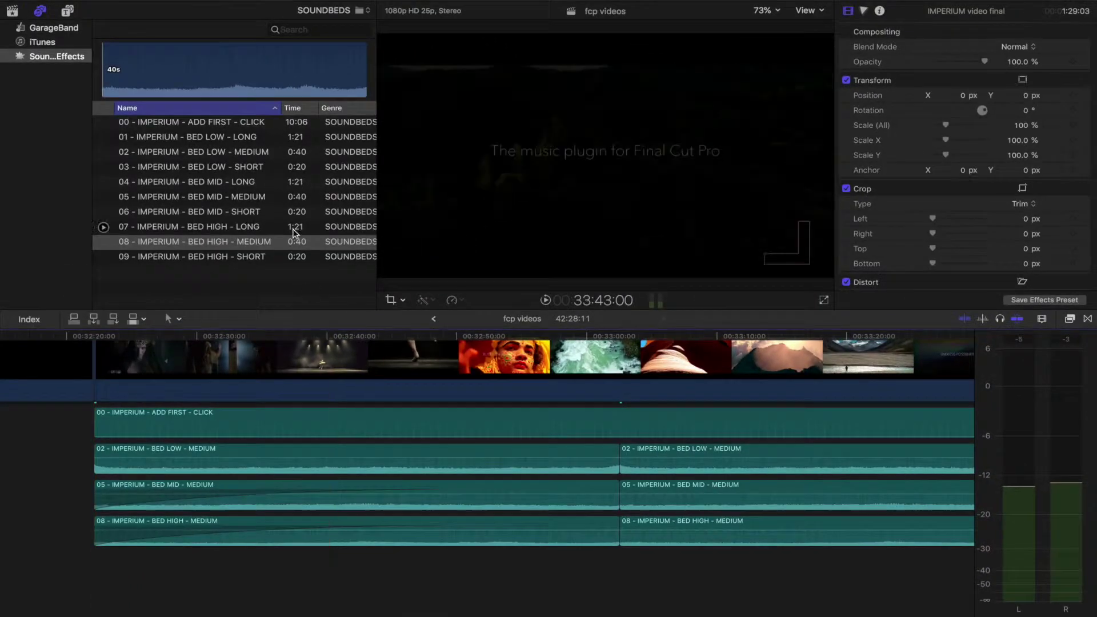
From FOLEY LOOPS, add OLD CLOCK - LOOP at the start of the timeline
click(368, 12)
scroll(369, 20, up, 3)
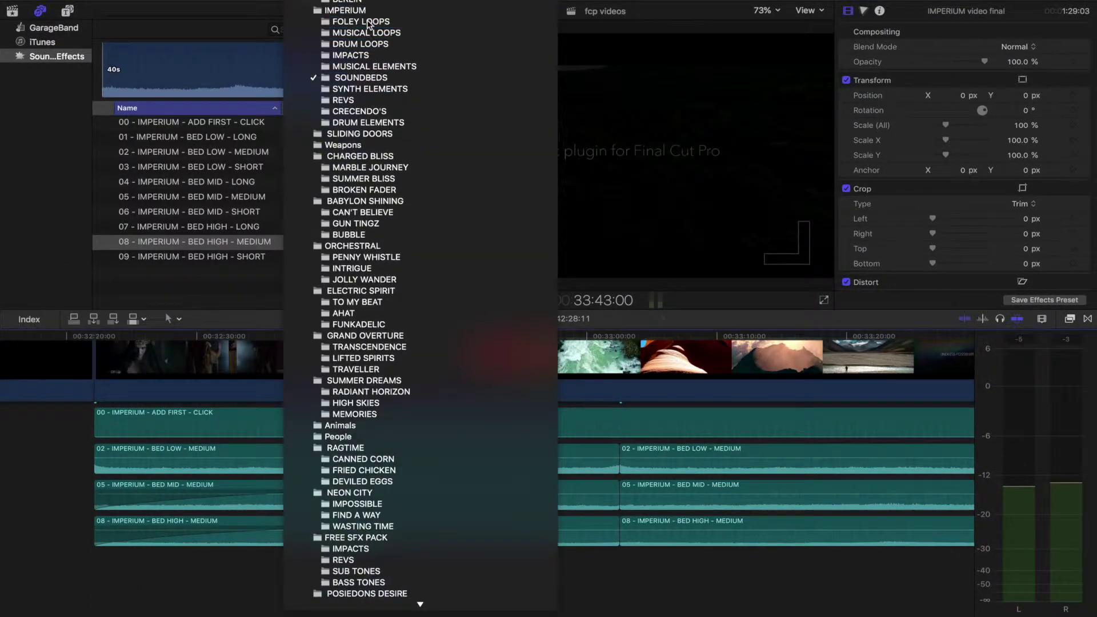
click(368, 24)
drag(233, 111, 316, 113)
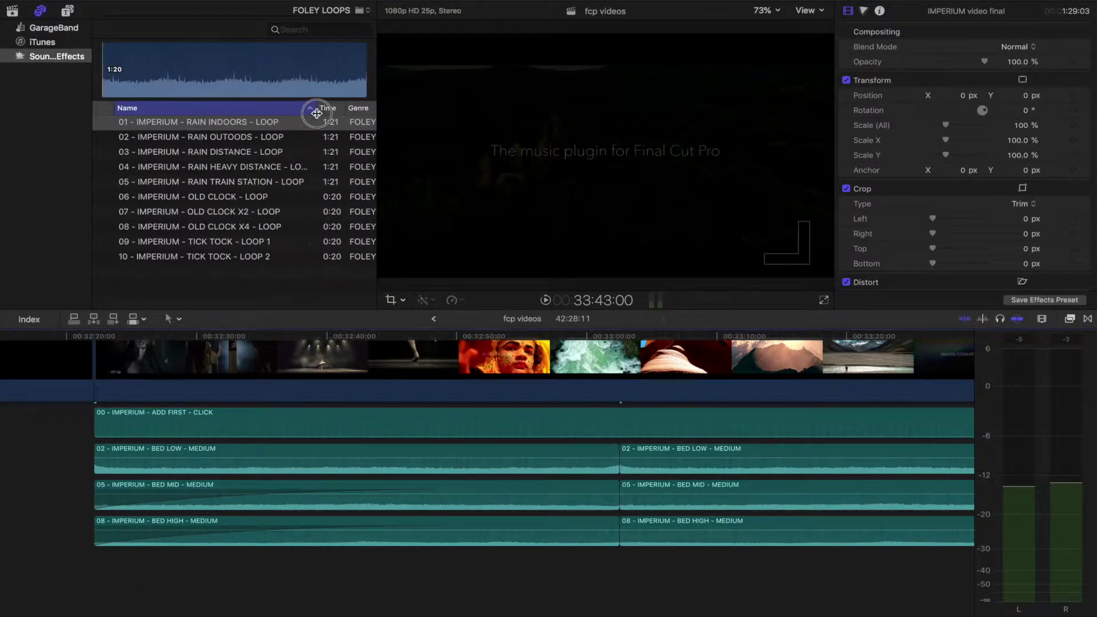
click(154, 199)
drag(153, 203, 98, 563)
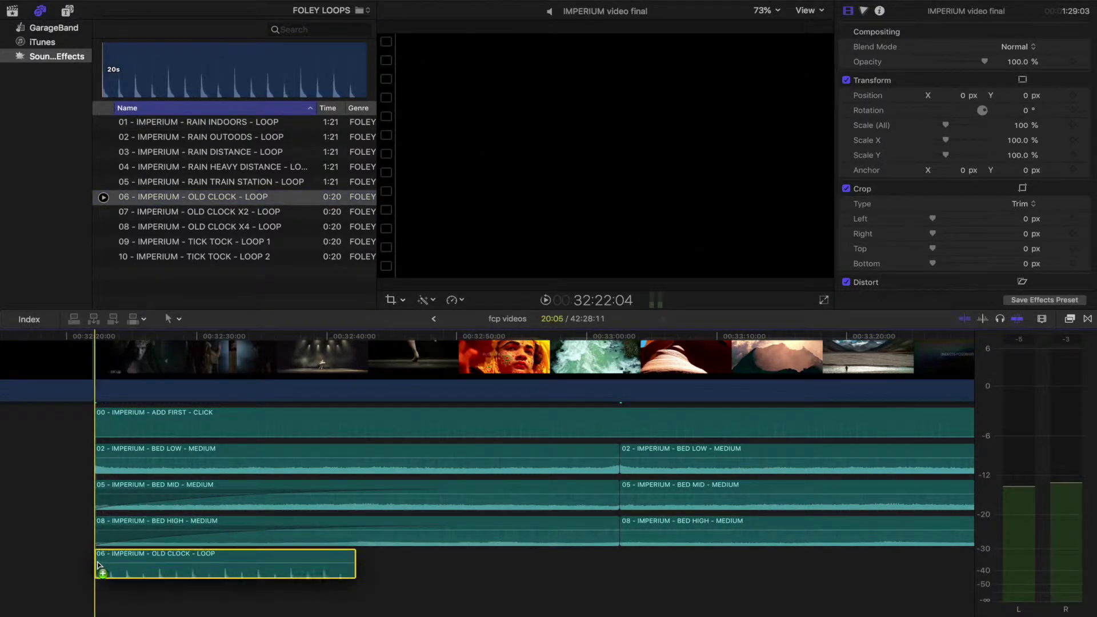
Review playback and cut the Old Clock clip short, deleting its right part
key(space)
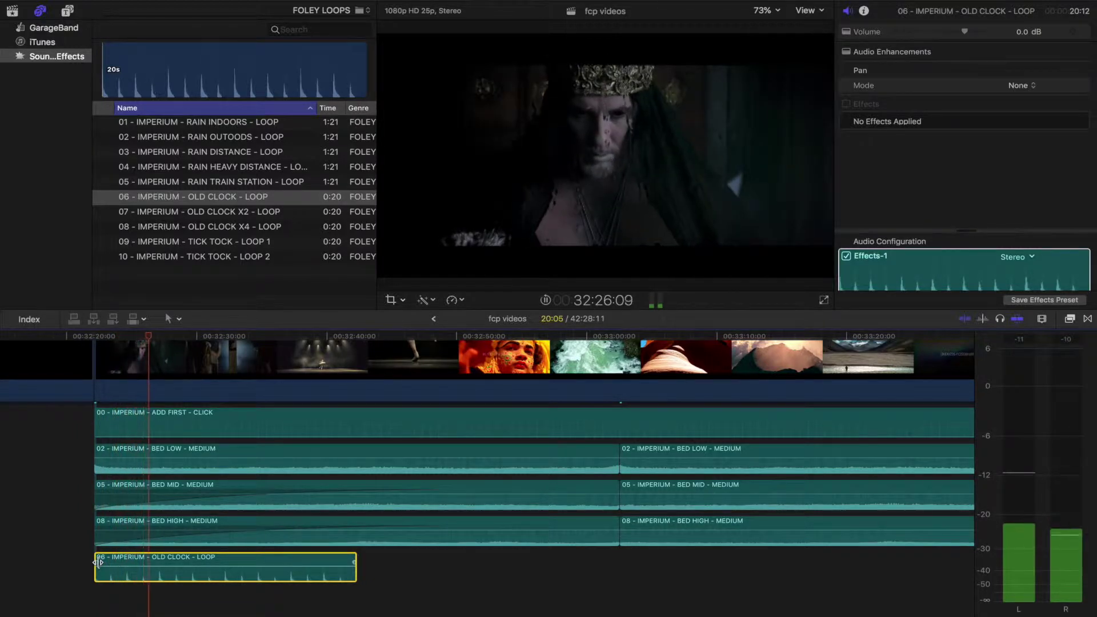
key(space)
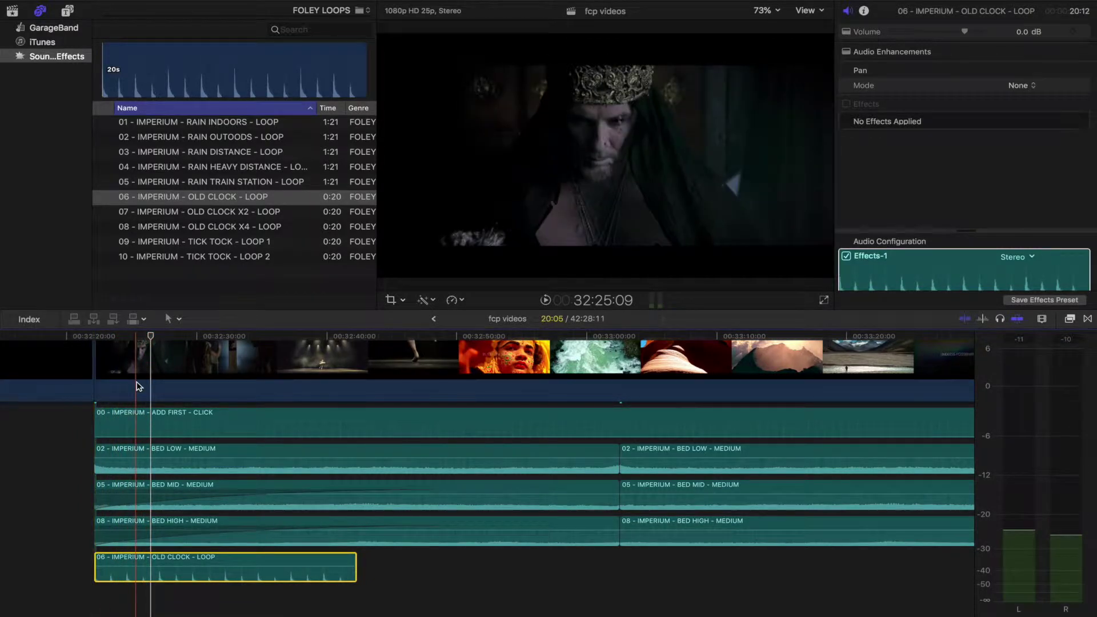
click(193, 382)
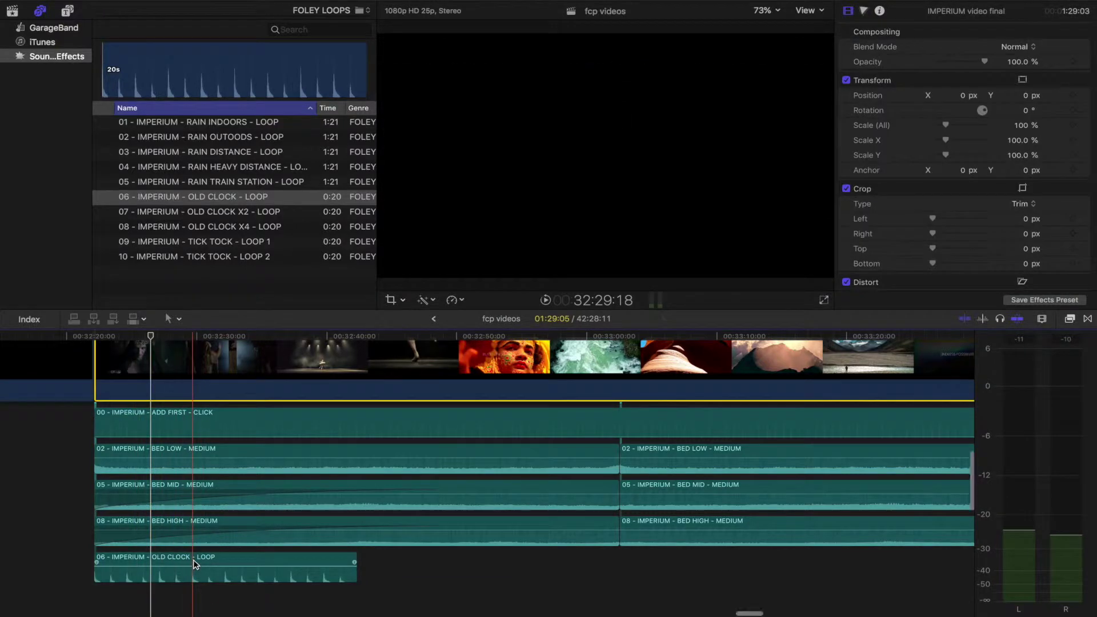
key(super+equal)
click(194, 564)
key(super+b)
key(Delete)
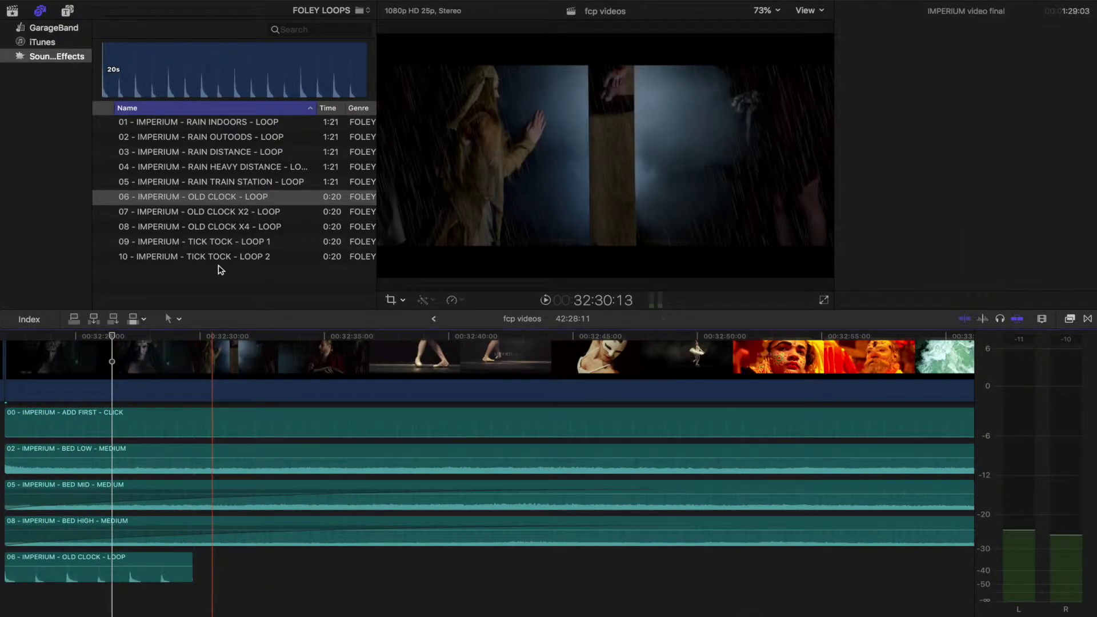
Add OLD CLOCK X2 - LOOP right after Old Clock and play it against the footage
click(221, 214)
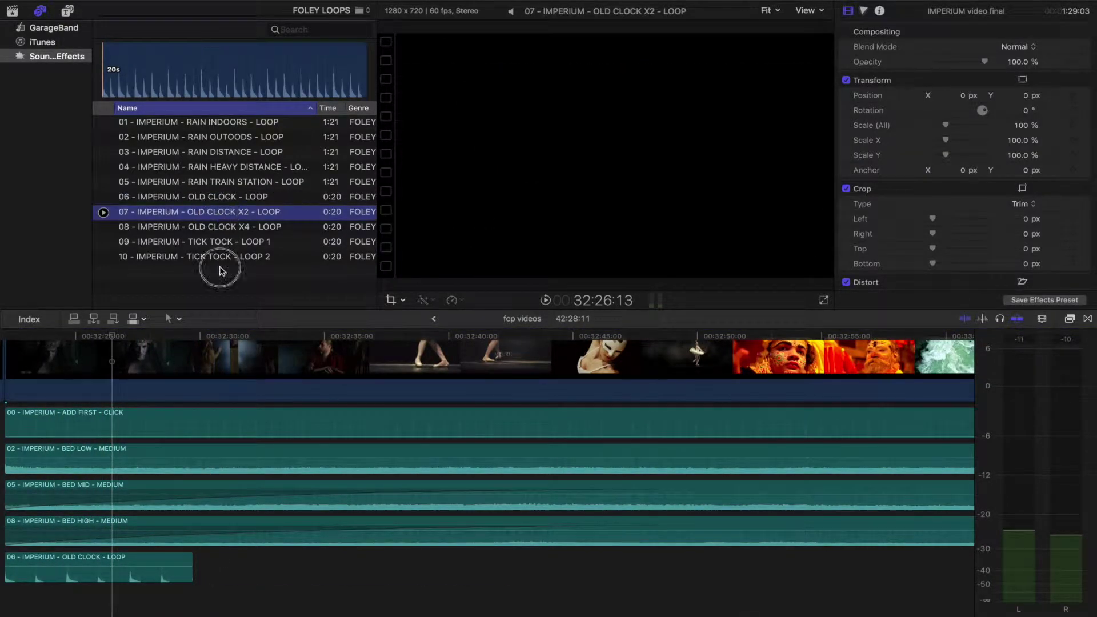
drag(222, 270, 199, 576)
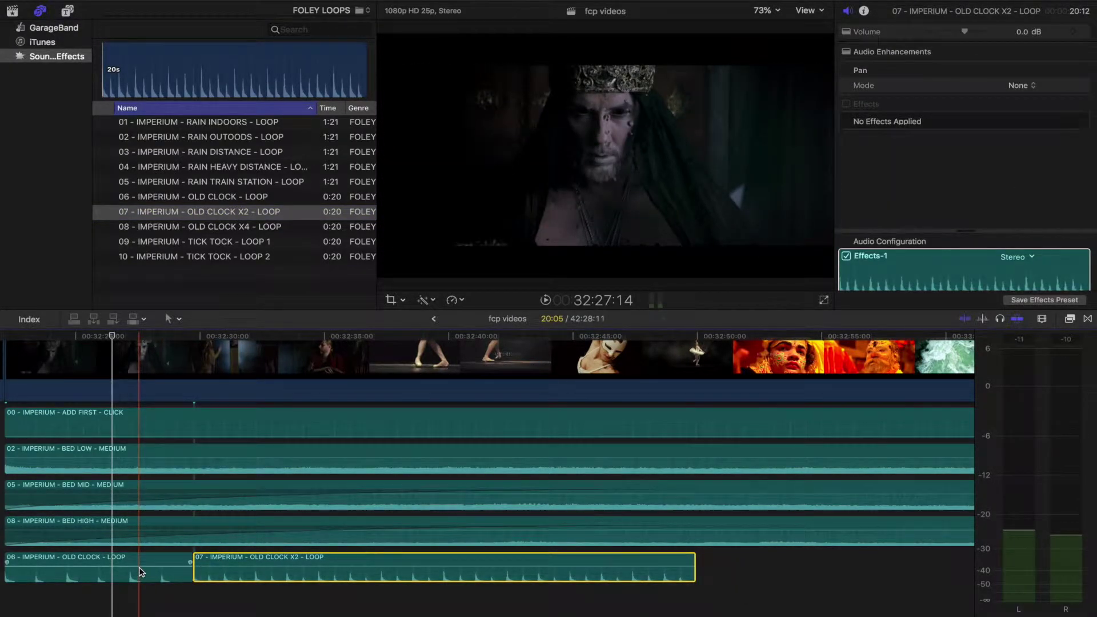
key(space)
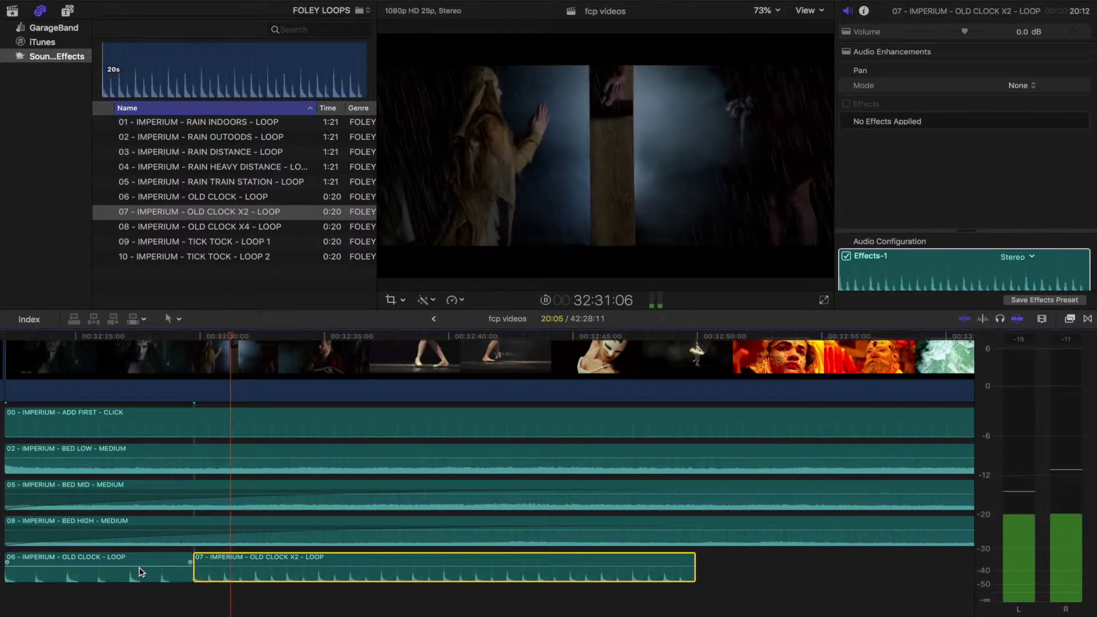
key(space)
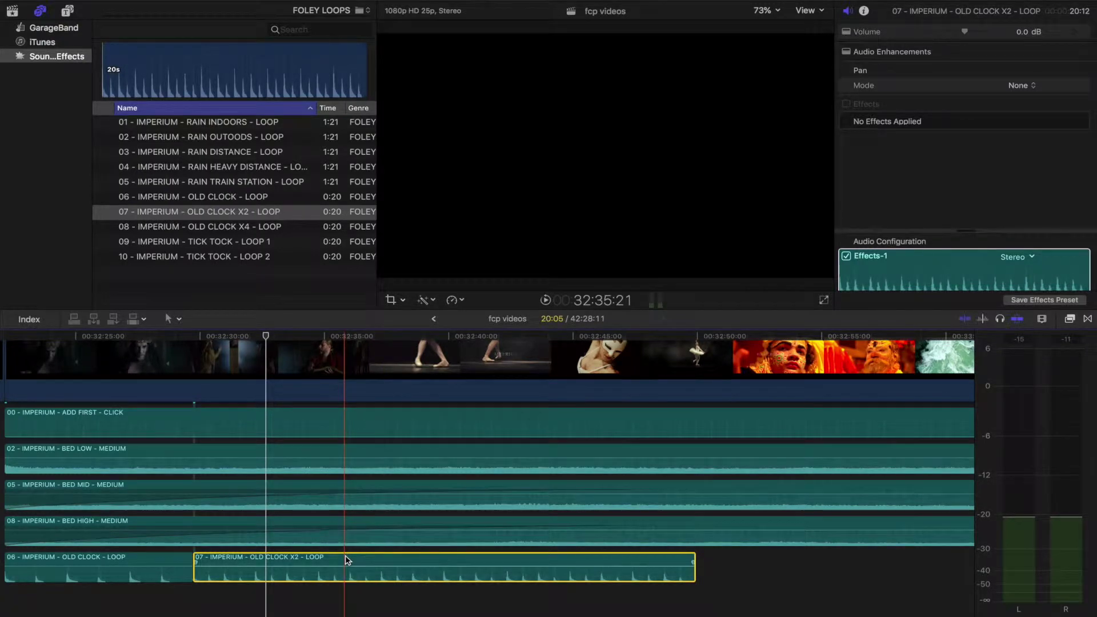
Split OLD CLOCK X2 and the Bed High, Mid and Low clips at 32:35
key(super+b)
click(344, 525)
key(super+b)
click(344, 491)
key(super+b)
click(344, 457)
key(super+b)
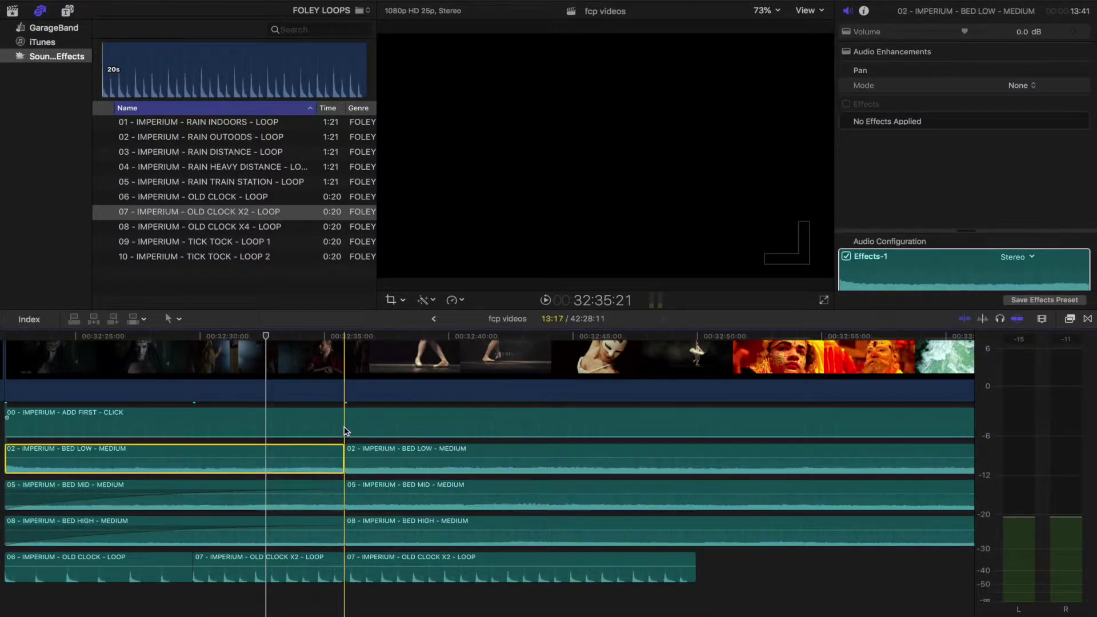
click(344, 428)
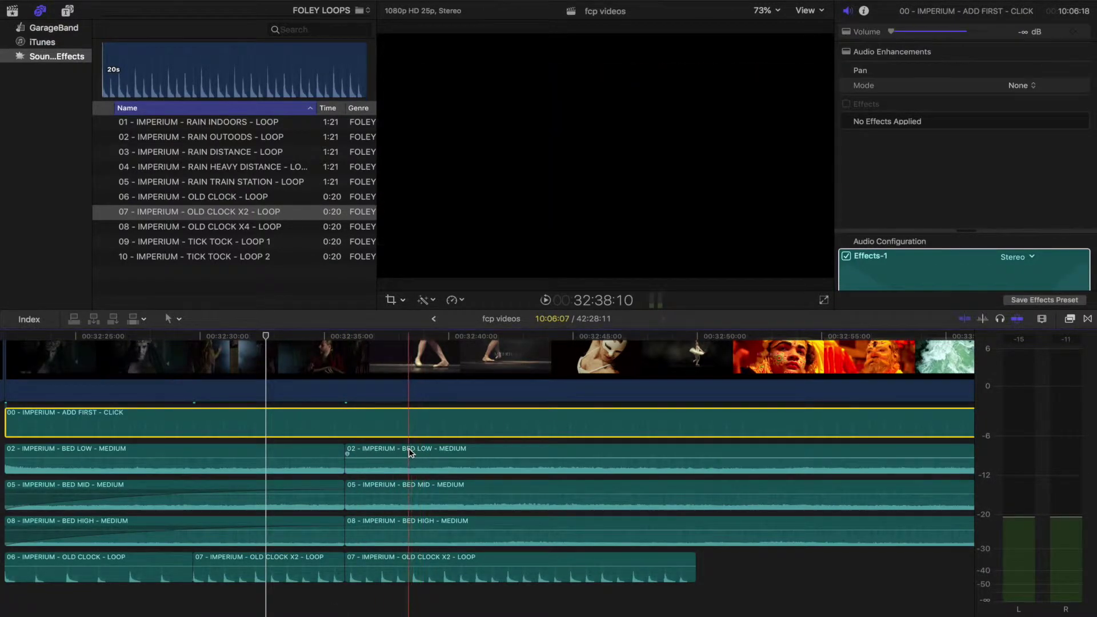
Split the Bed Low, Mid, High clips and OLD CLOCK X2 at 32:38
click(409, 456)
key(super+b)
click(410, 494)
key(super+b)
click(410, 531)
key(super+b)
click(412, 565)
key(super+b)
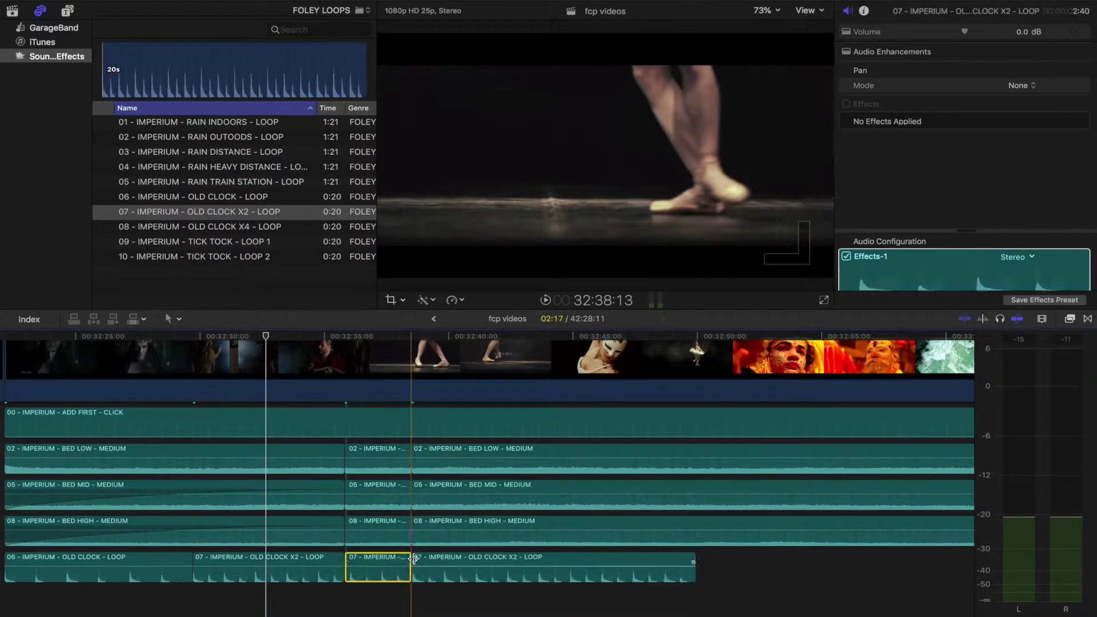
Silence the short clock and bed pieces between 32:35 and 32:38
drag(377, 565, 377, 581)
drag(377, 528, 377, 545)
drag(377, 492, 377, 510)
drag(377, 457, 377, 474)
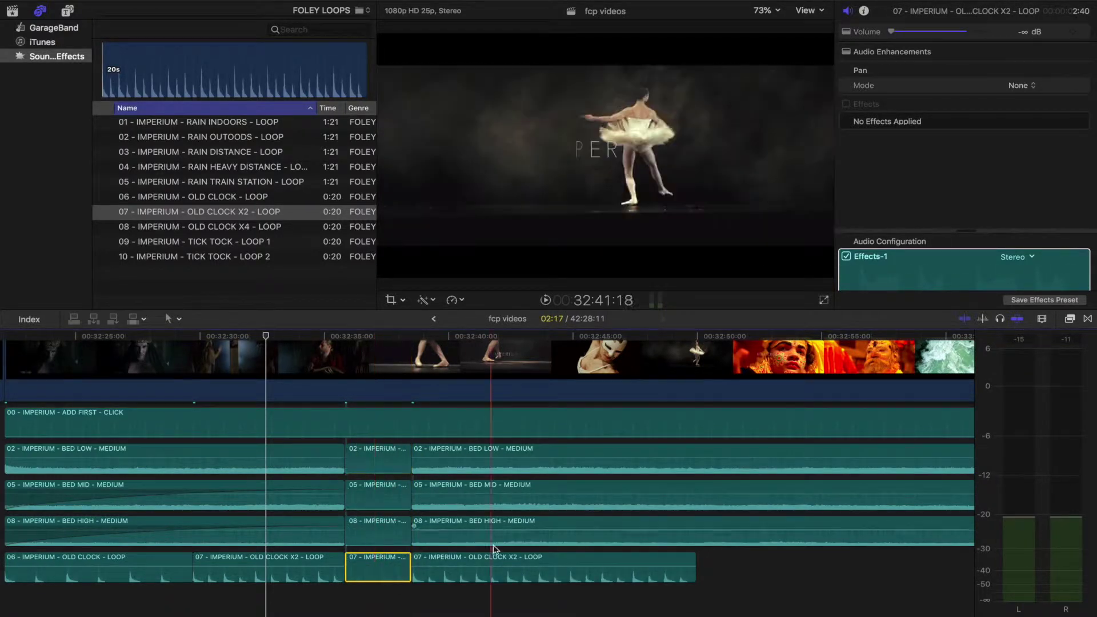
Delete the remaining OLD CLOCK X2 piece after the 32:38 cut
click(493, 554)
key(Delete)
scroll(294, 482, down, 3)
scroll(294, 482, right, 2)
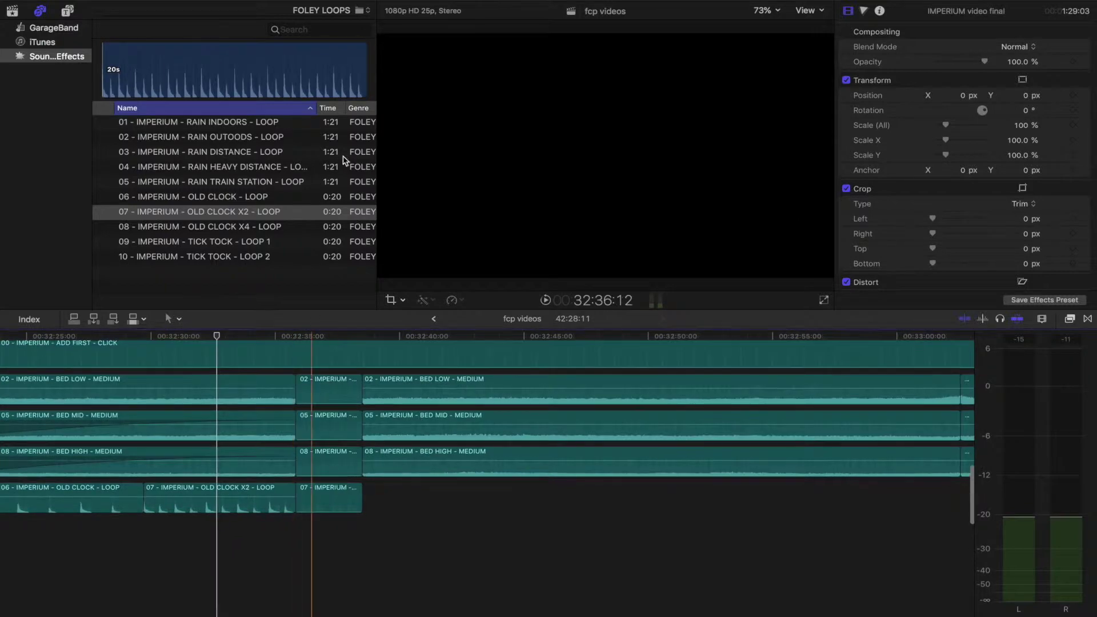
From REVS, add SOFT WIND HIGH - REV beneath the clock loop
click(329, 10)
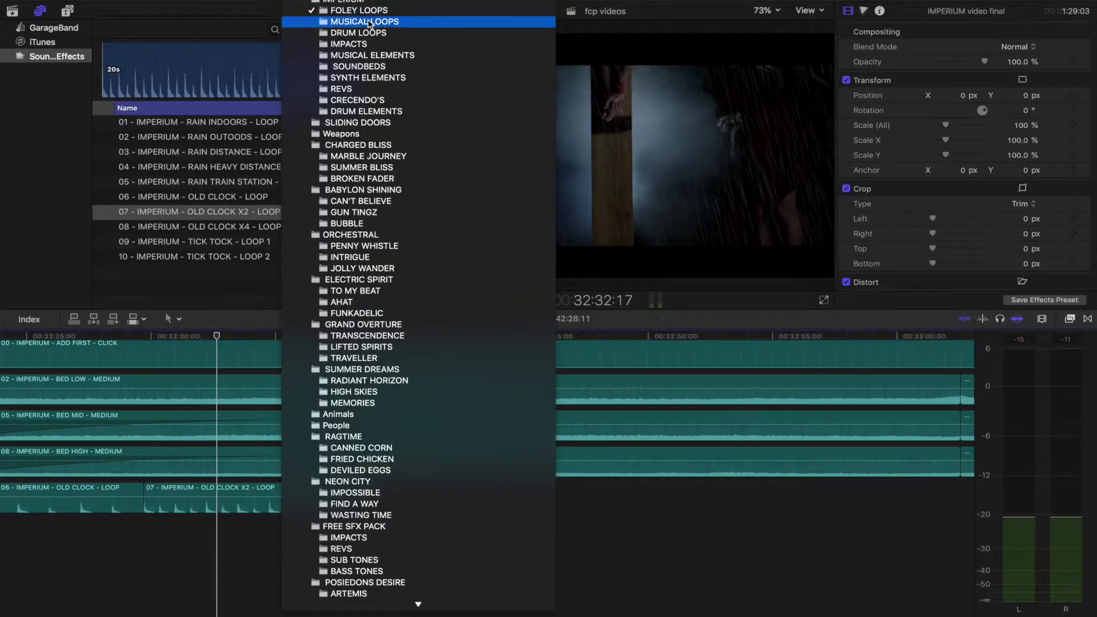
click(358, 91)
click(191, 138)
drag(191, 138, 199, 532)
Add AQUATIC - REV, move it earlier and trim it to end at the 32:38 cut
click(146, 197)
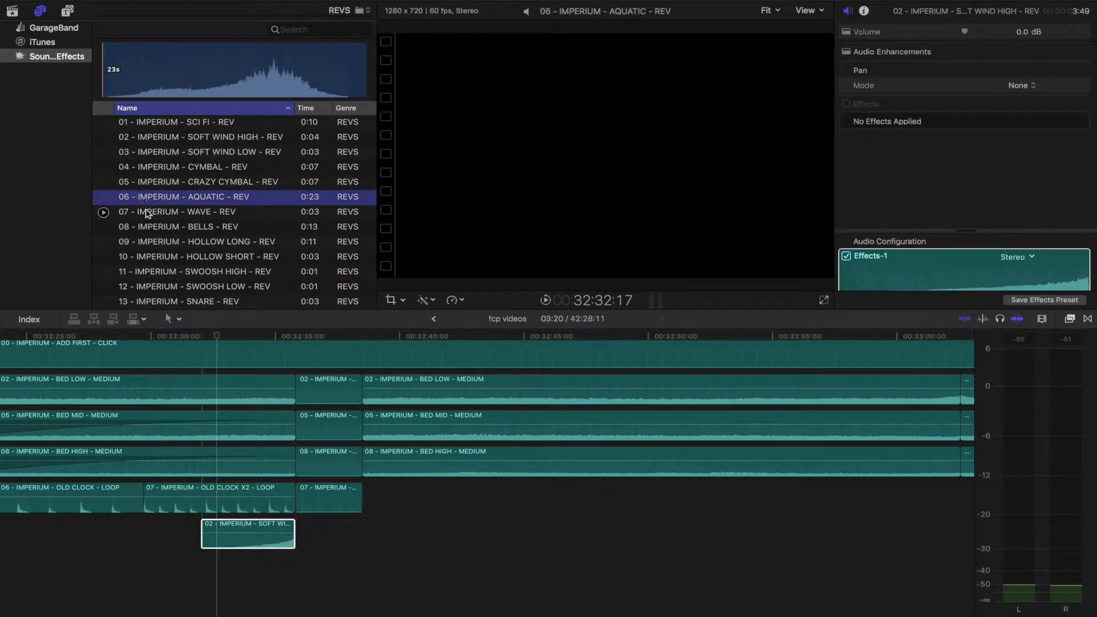
drag(149, 199, 129, 557)
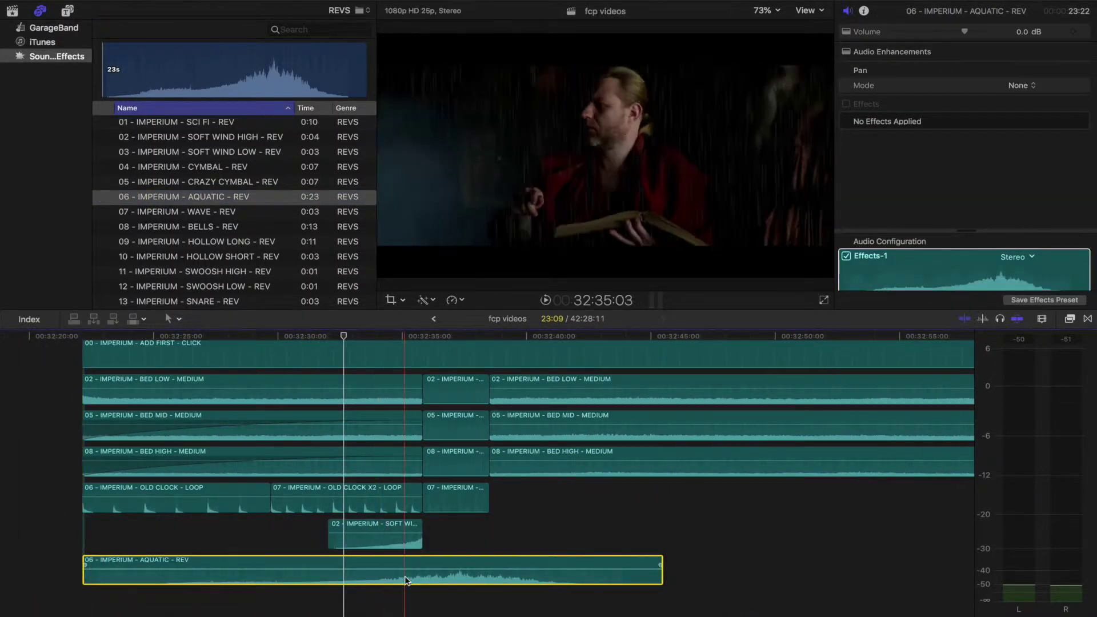
drag(461, 581, 424, 578)
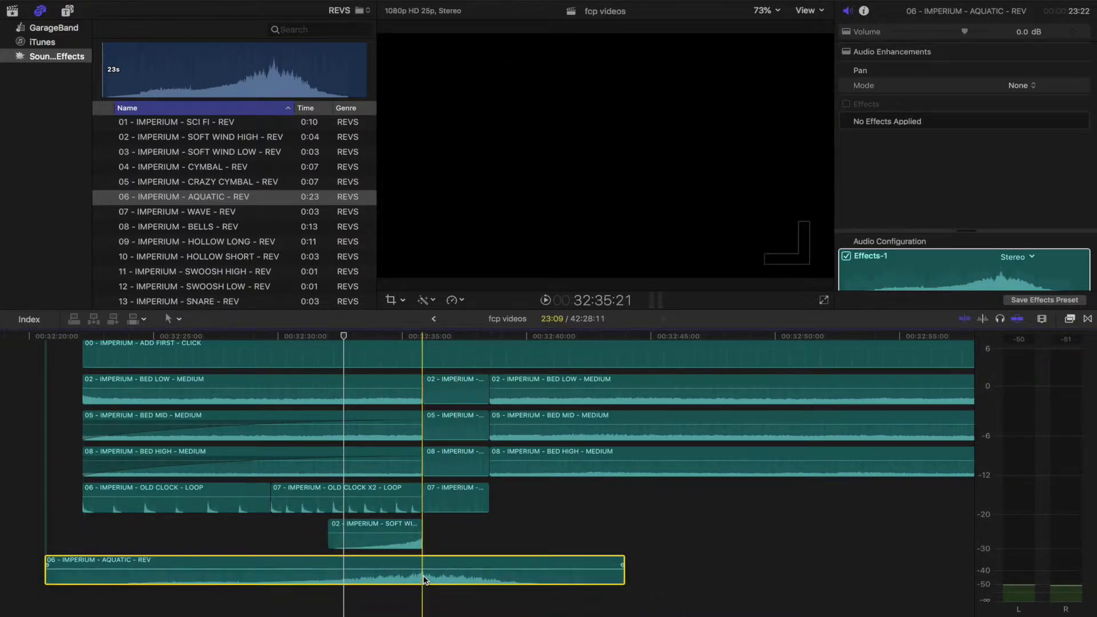
drag(46, 580, 83, 580)
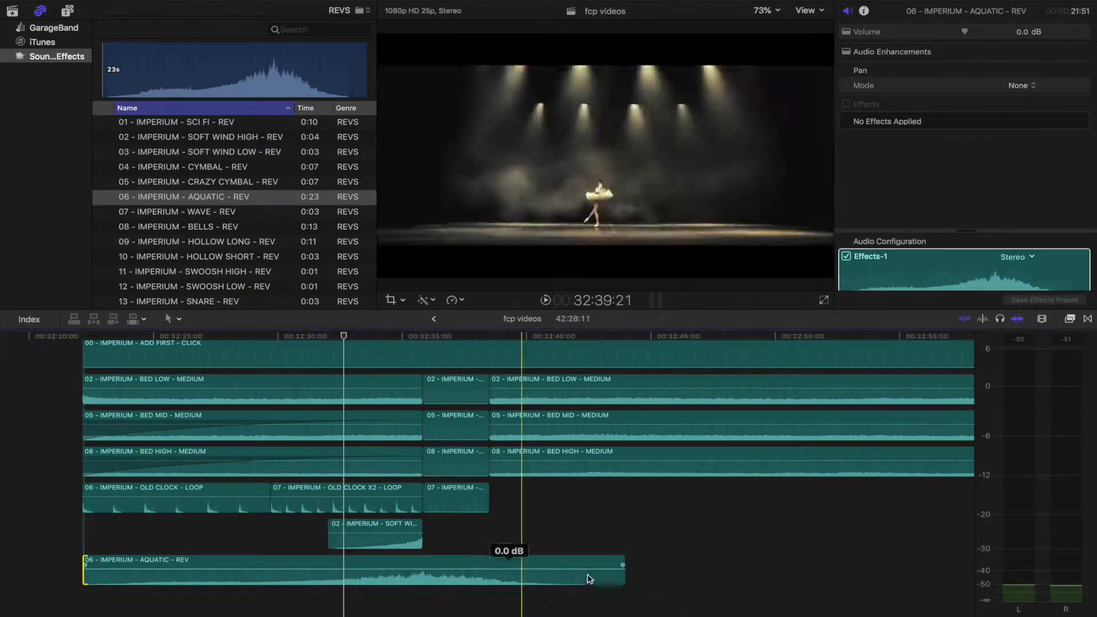
click(623, 581)
drag(623, 580, 434, 566)
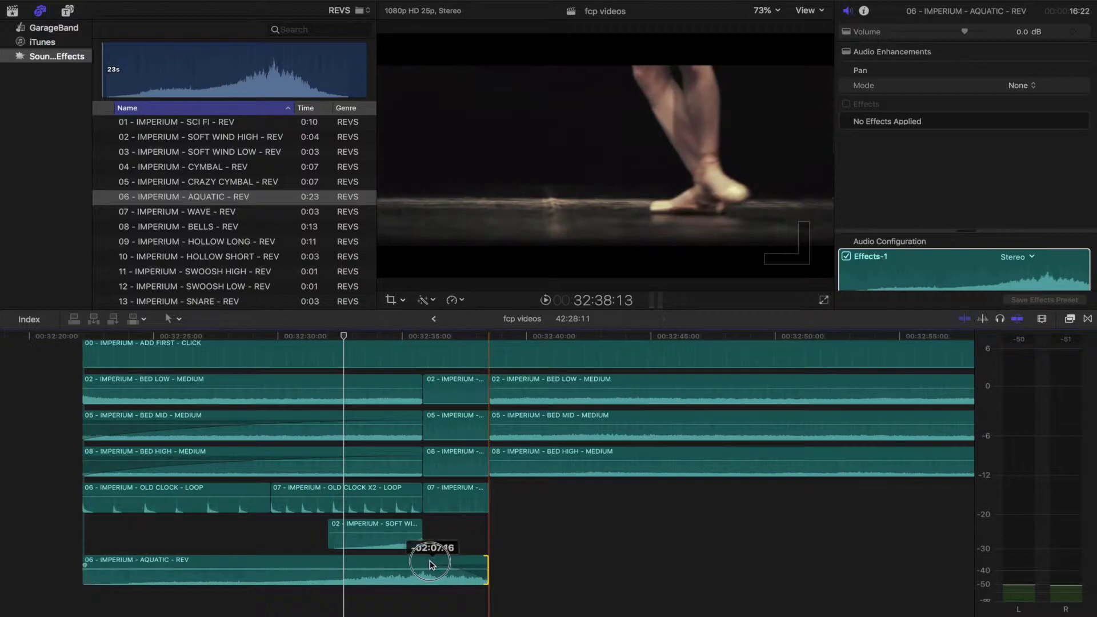
Audition 09 CRASH KICK - IMPACT and drop it right after the clock loop near 32:38
click(368, 11)
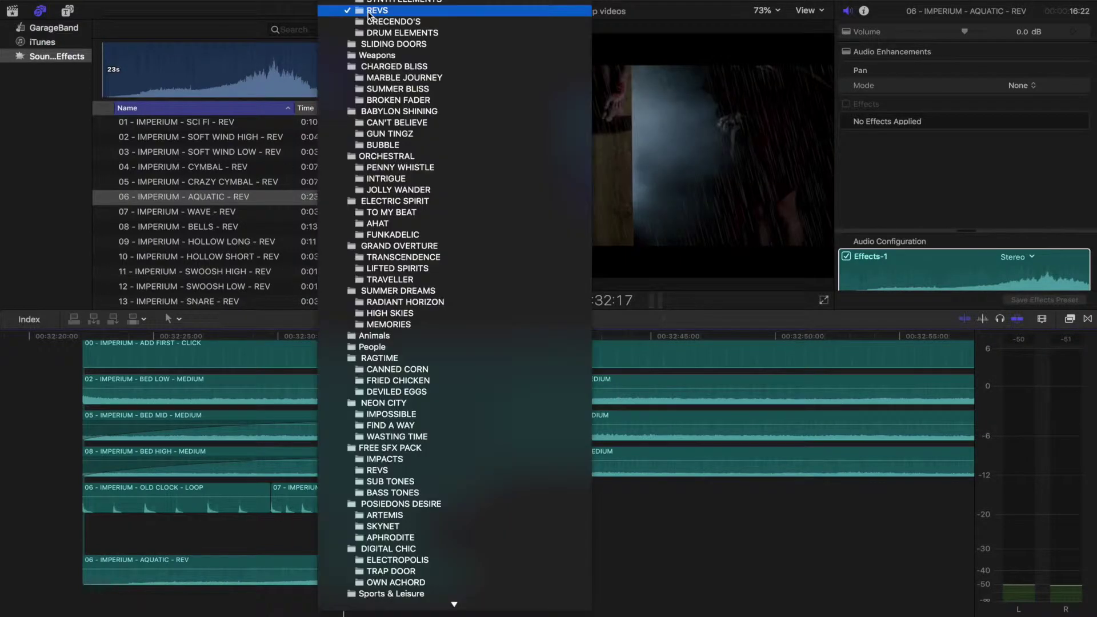
click(378, 32)
scroll(174, 185, down, 1)
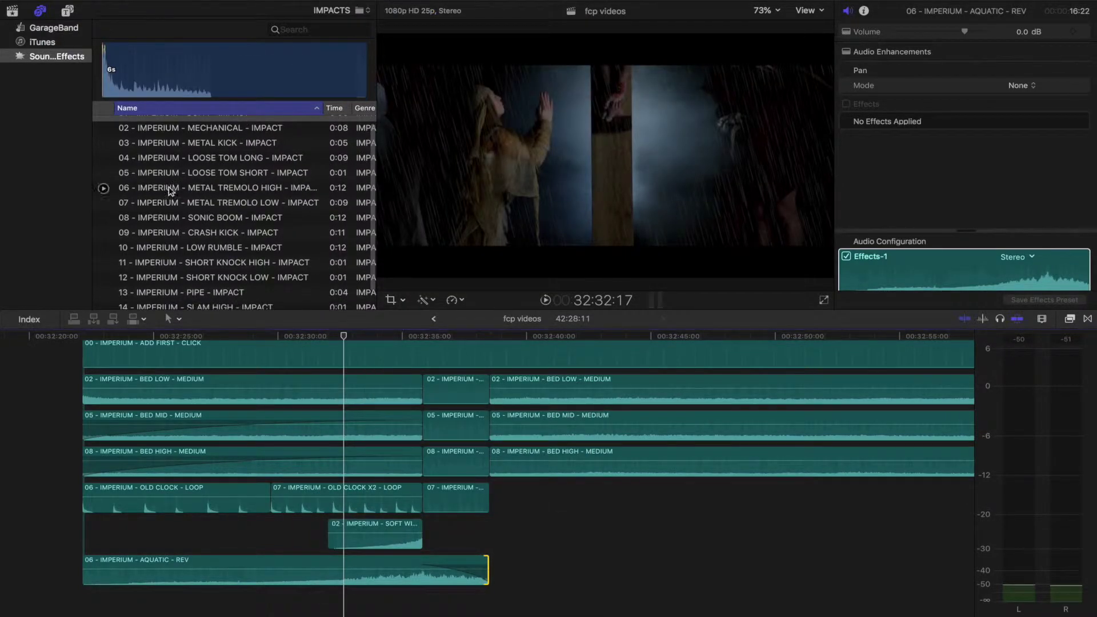
click(104, 233)
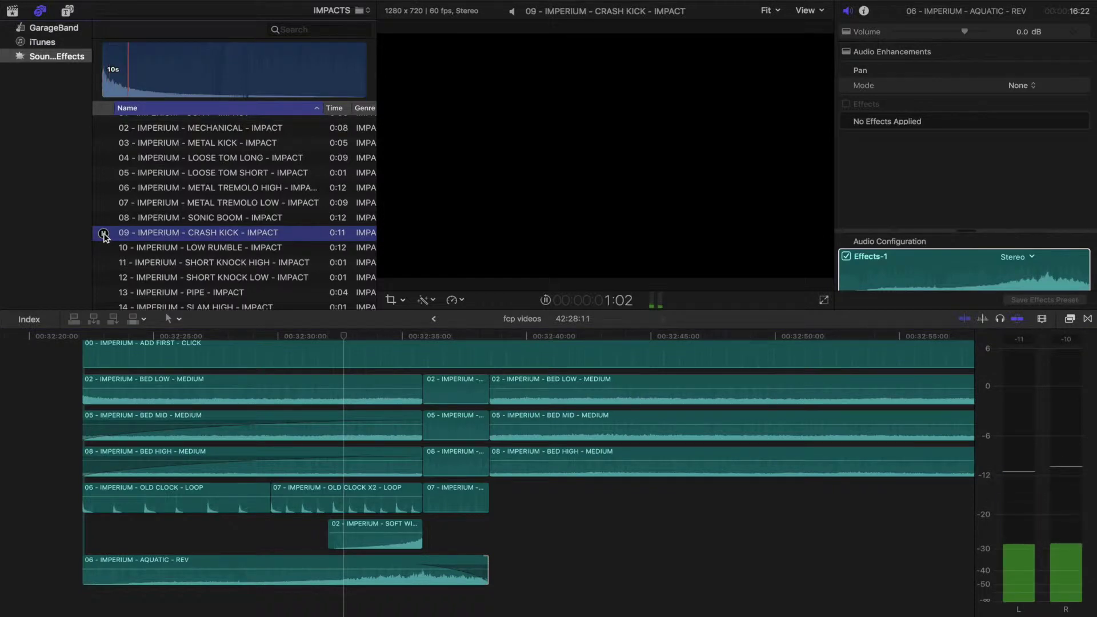
click(104, 234)
drag(175, 232, 493, 536)
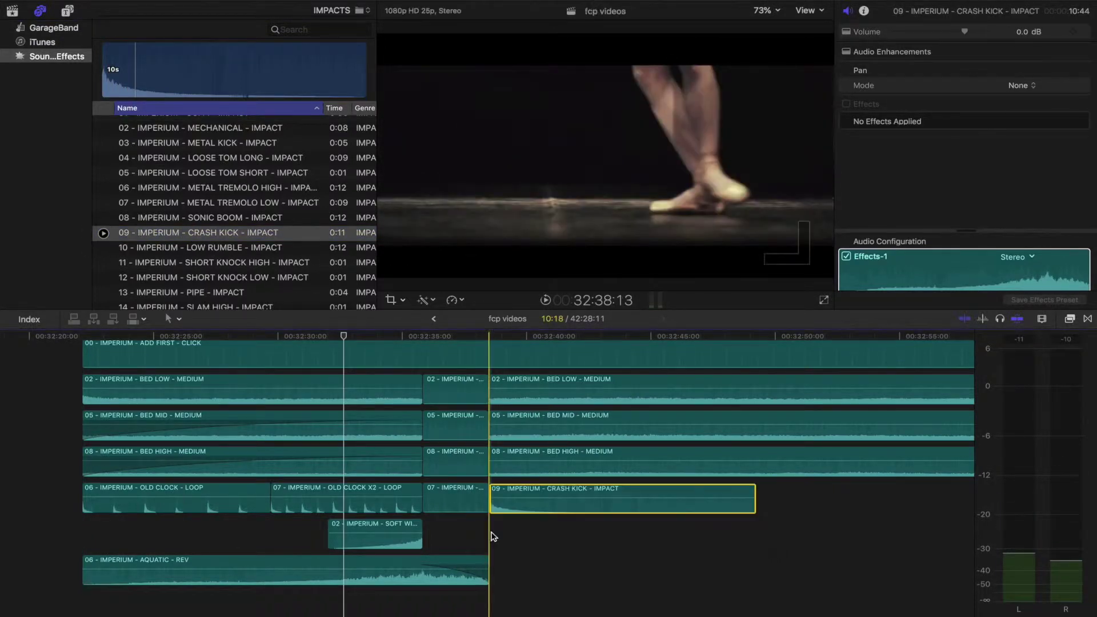
click(368, 11)
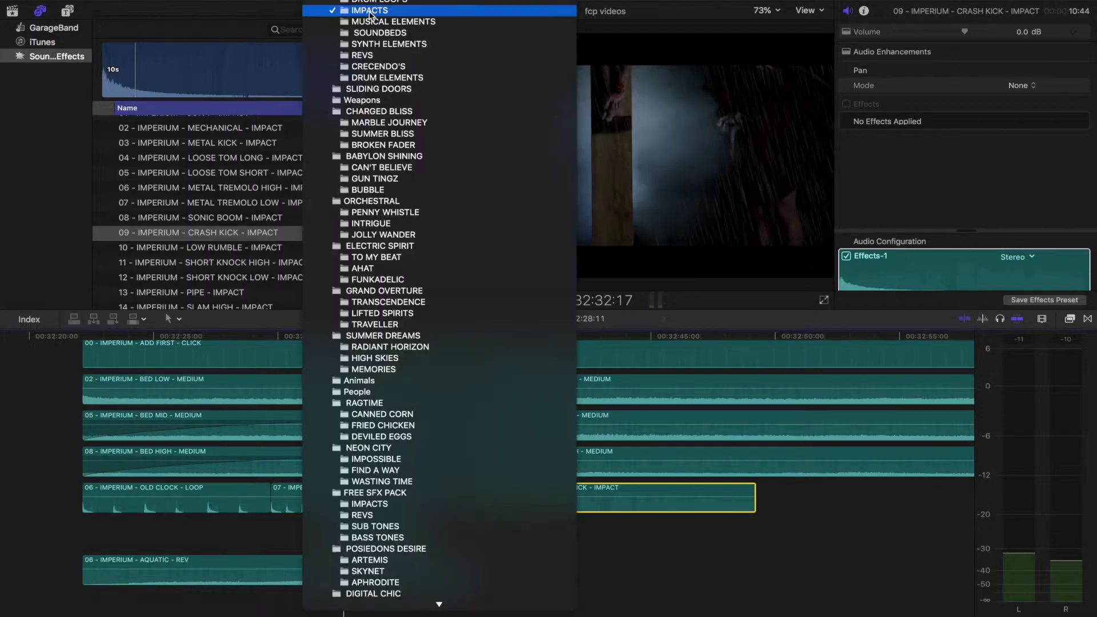
From DRUM LOOPS, audition CINEMATIC - LOOP and add it at the 32:38 cut
click(371, 2)
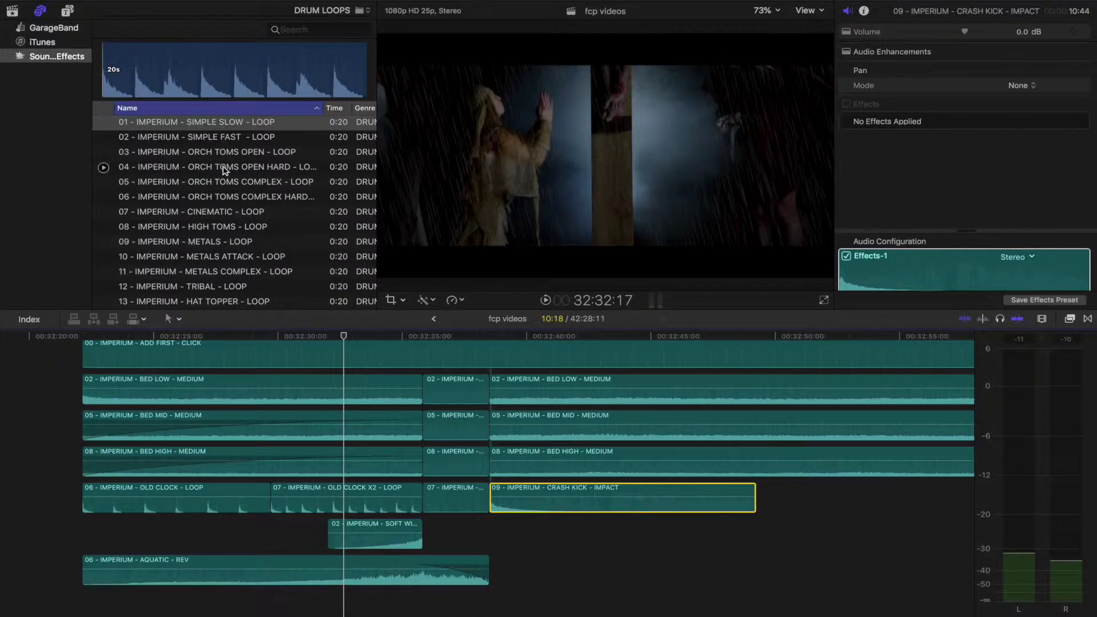
scroll(221, 243, down, 3)
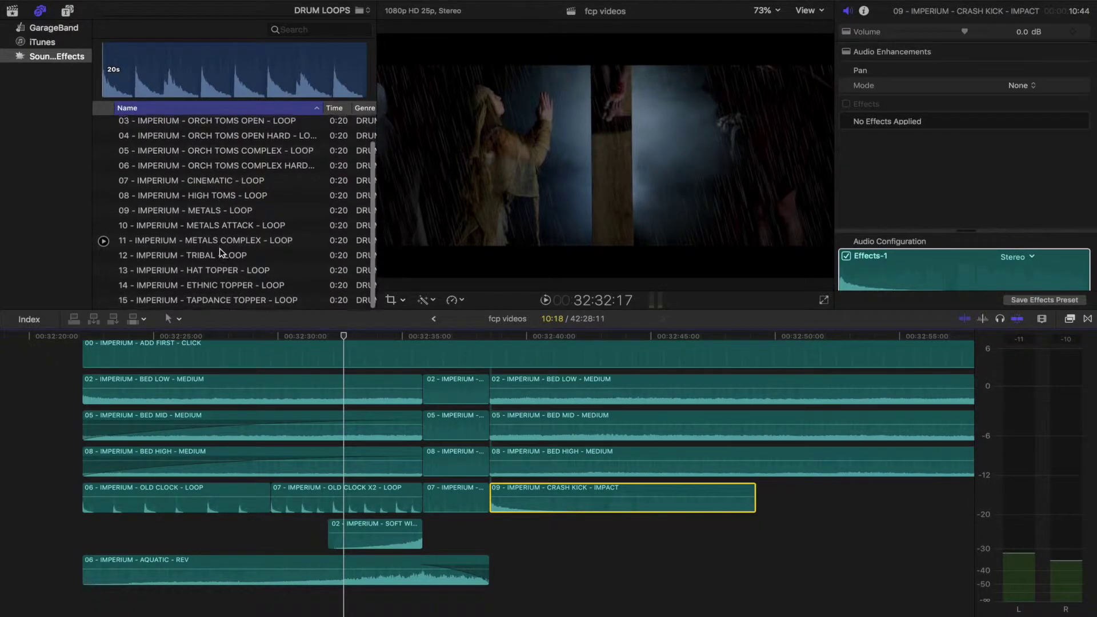
click(103, 193)
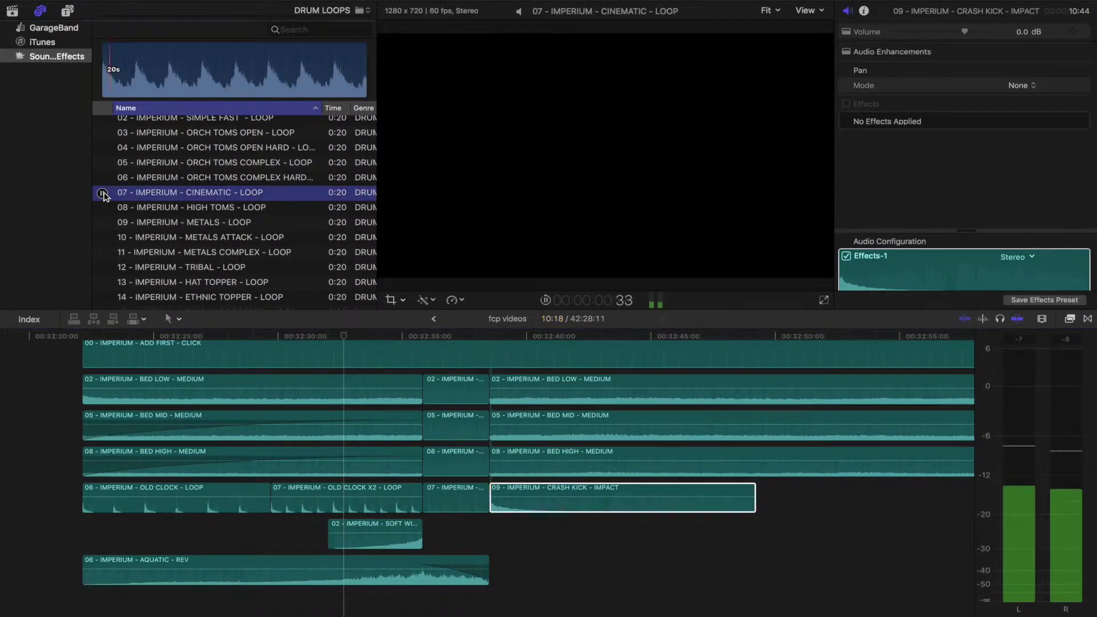
click(103, 194)
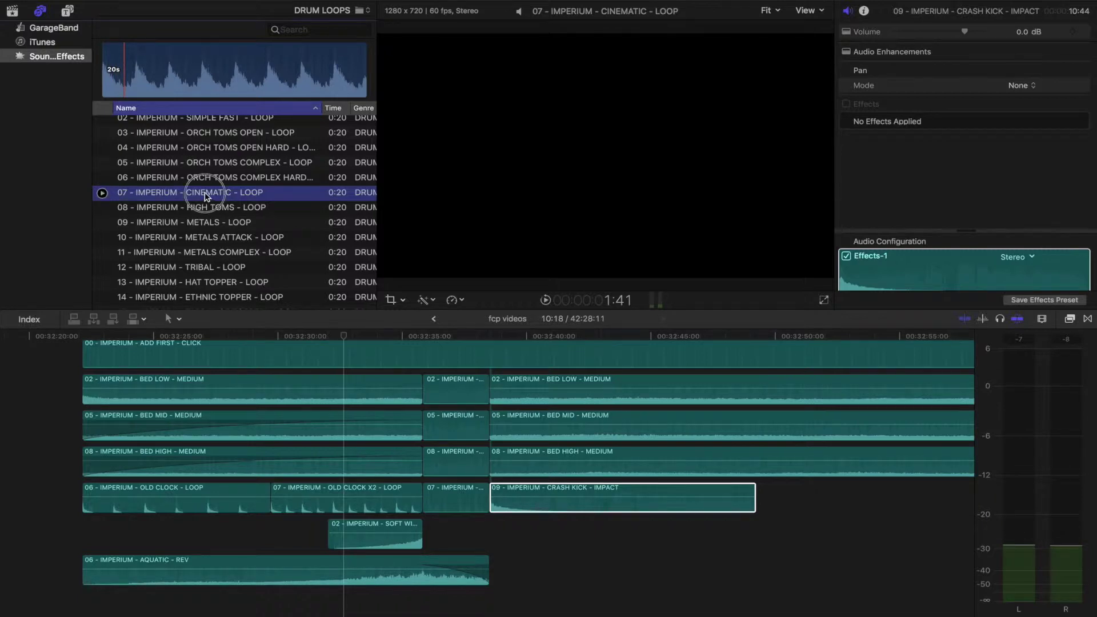
drag(206, 196, 492, 539)
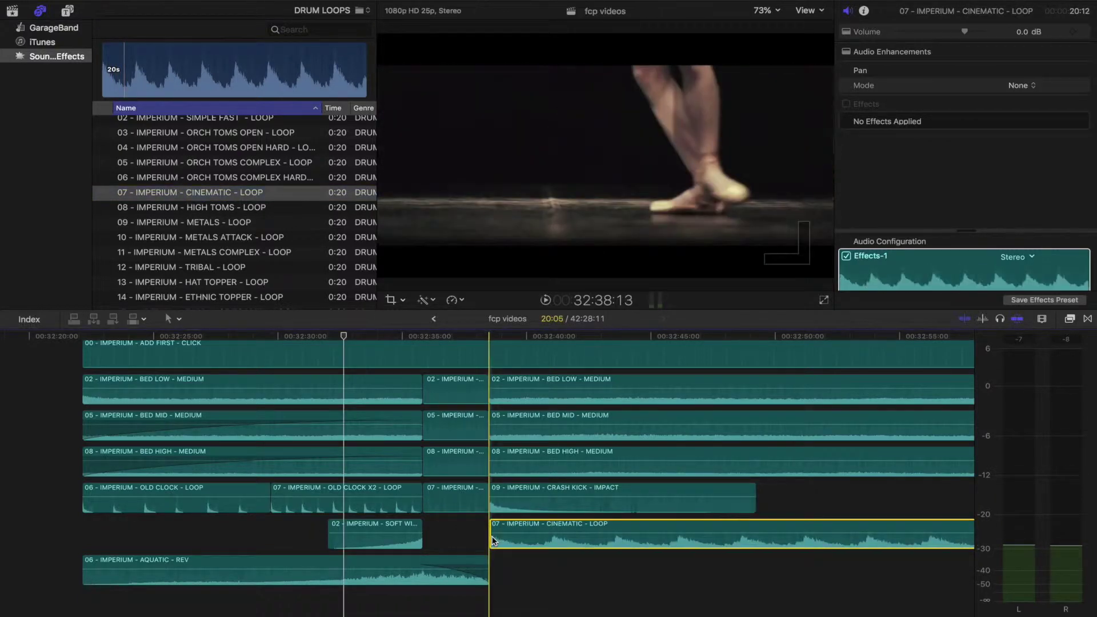
Audition HAT TOPPER - LOOP and place it under the Cinematic loop
click(102, 283)
click(102, 282)
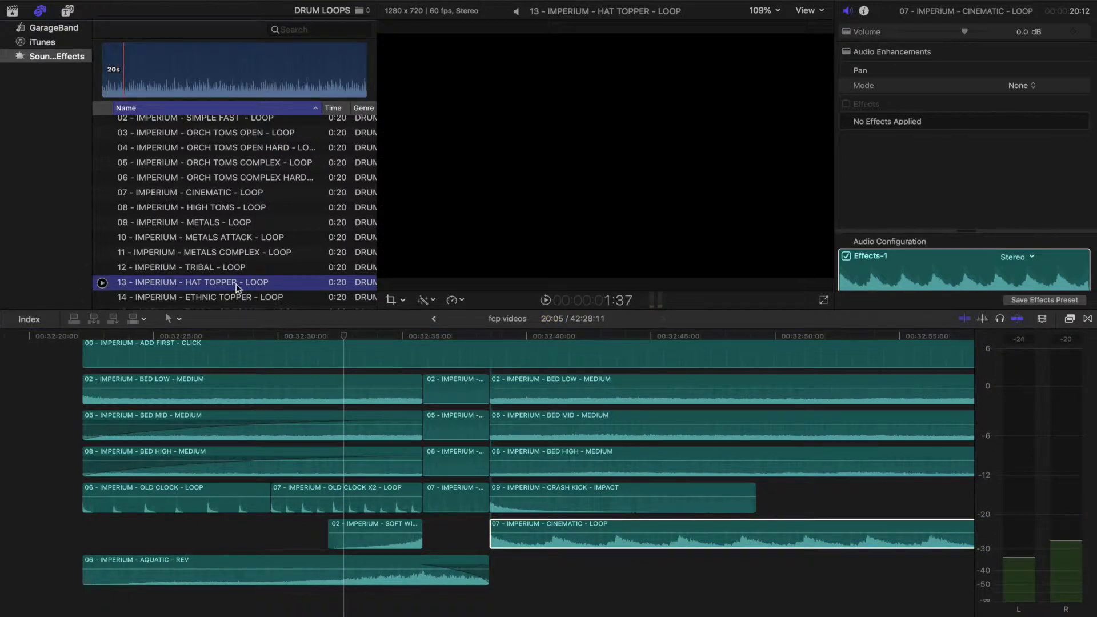
drag(277, 335, 490, 568)
Lengthen the fade-ins on the later Bed Low, Mid, High and Hat Topper clips, checking playback
key(space)
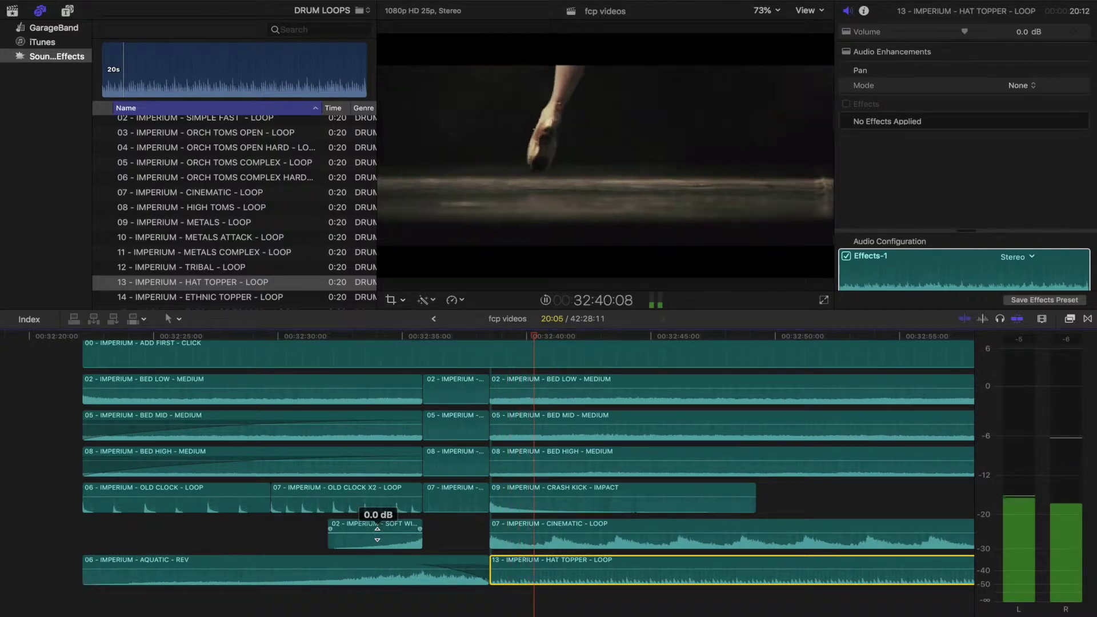
key(space)
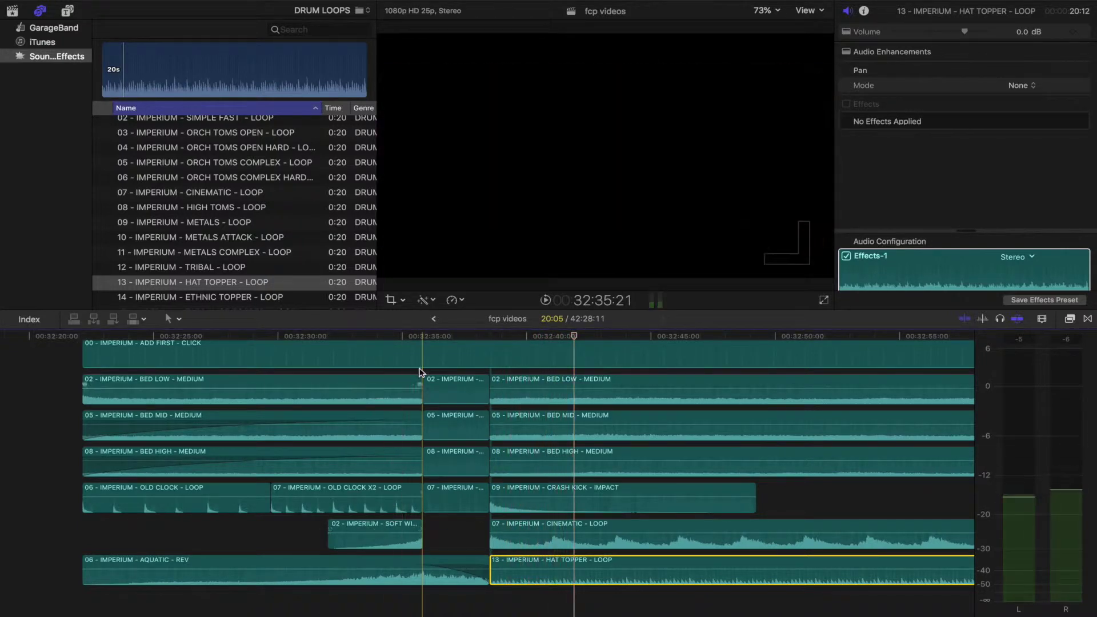
drag(491, 384, 685, 384)
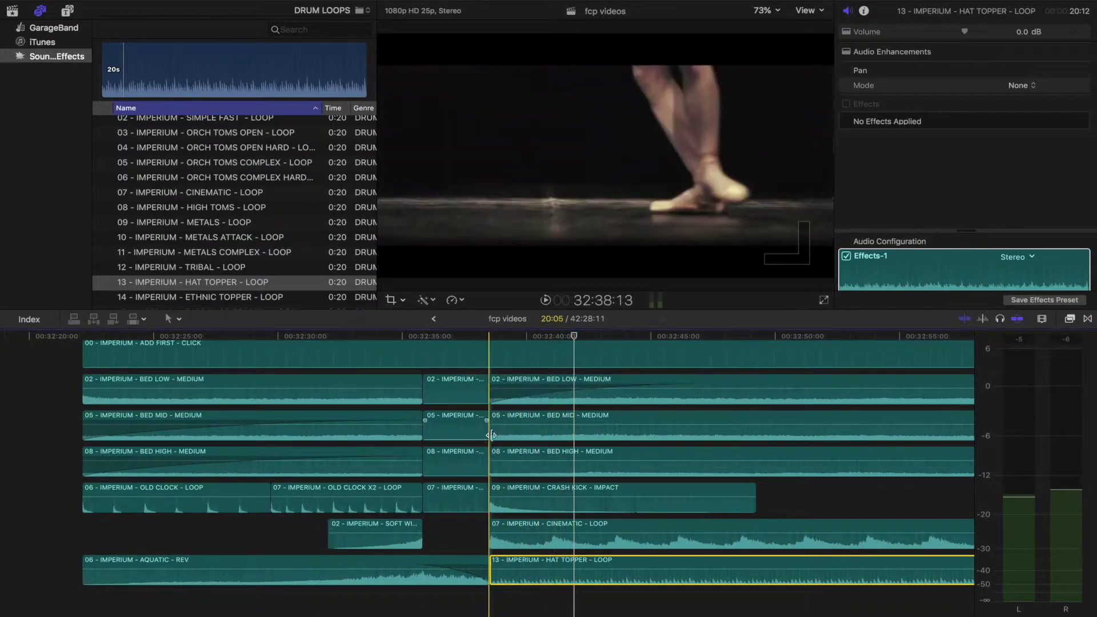
drag(491, 420, 636, 421)
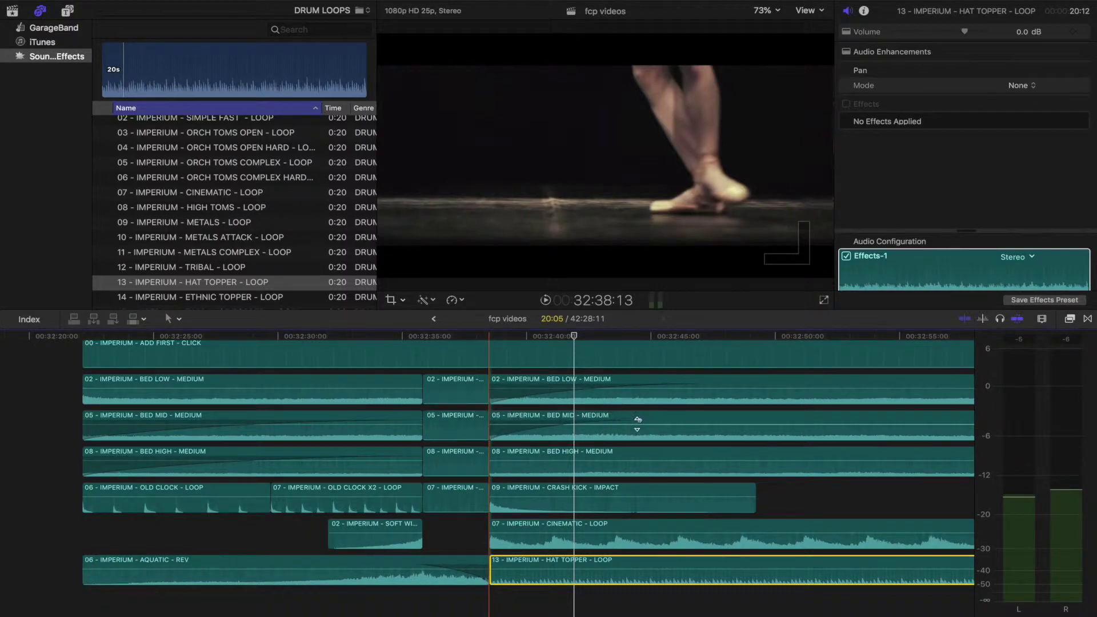
drag(497, 453, 616, 460)
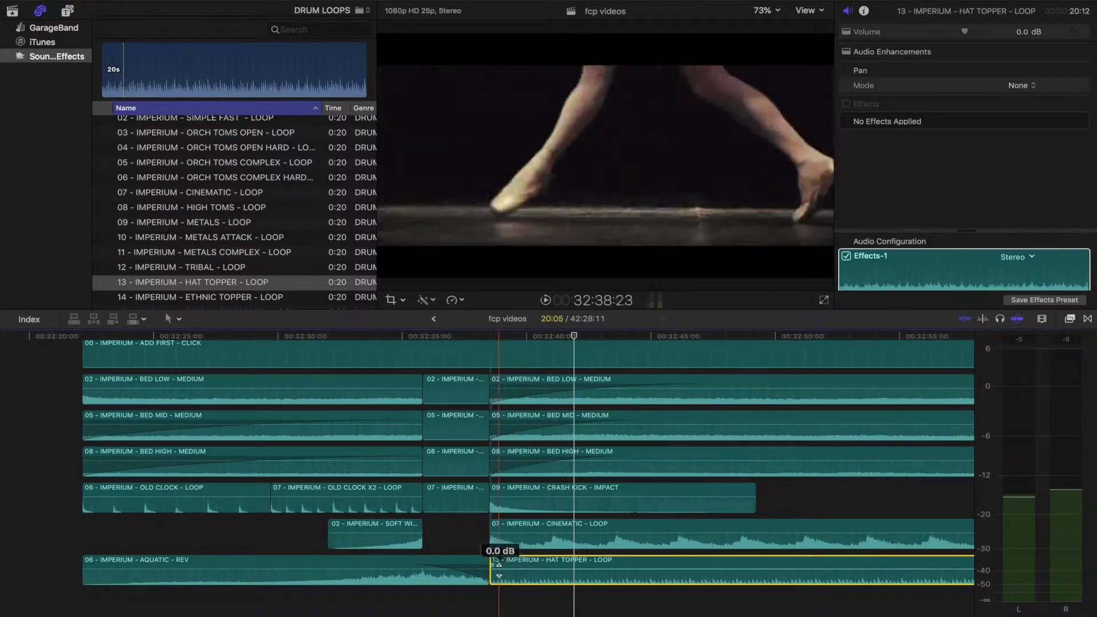
drag(491, 558, 577, 570)
key(space)
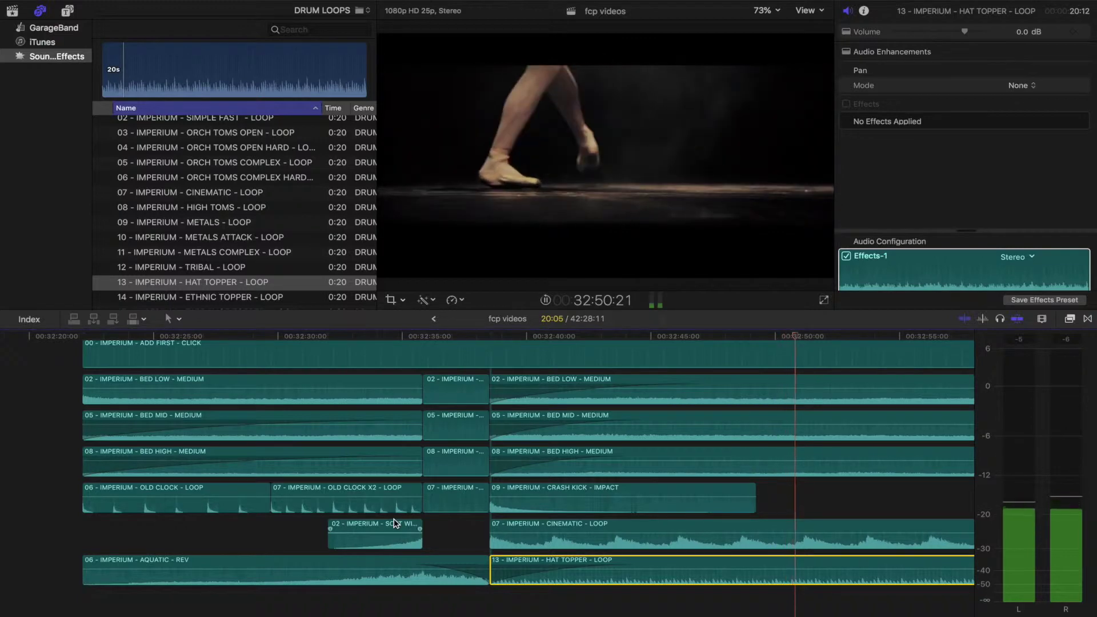
key(space)
From MUSICAL LOOPS, audition the violin loops and place STRING SLOW - LOOP 1 below the Violin loop
scroll(334, 440, right, 10)
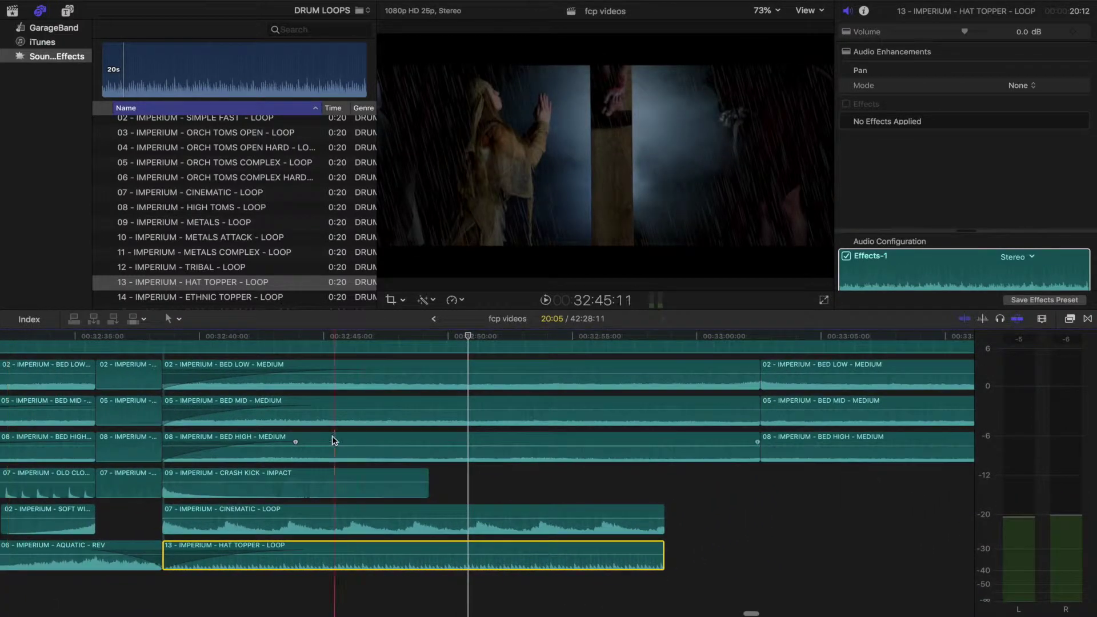
click(365, 11)
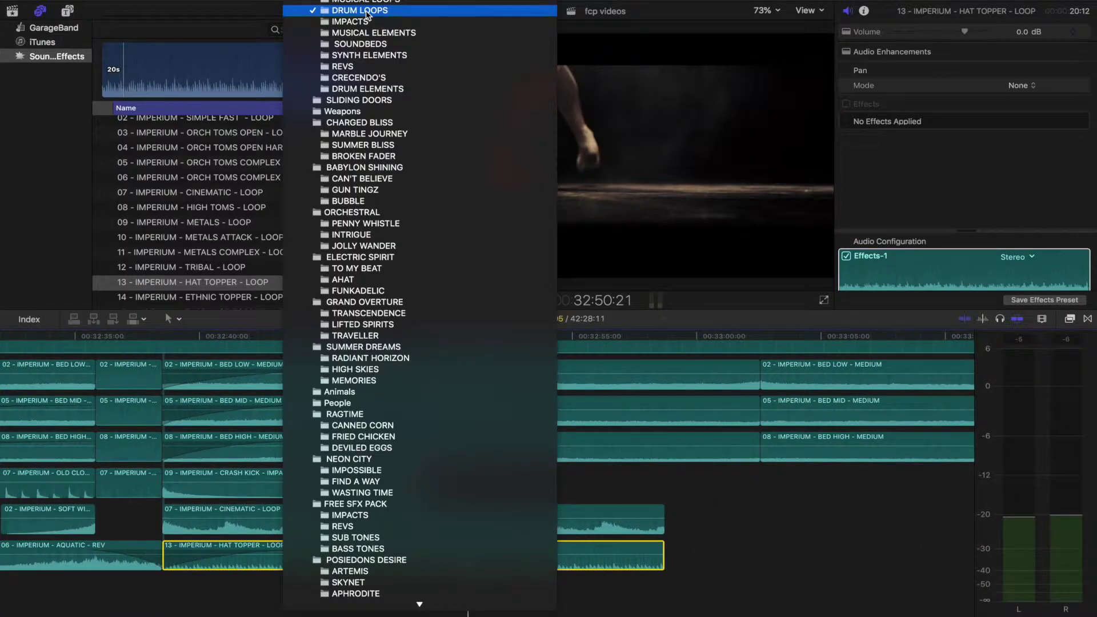
click(360, 2)
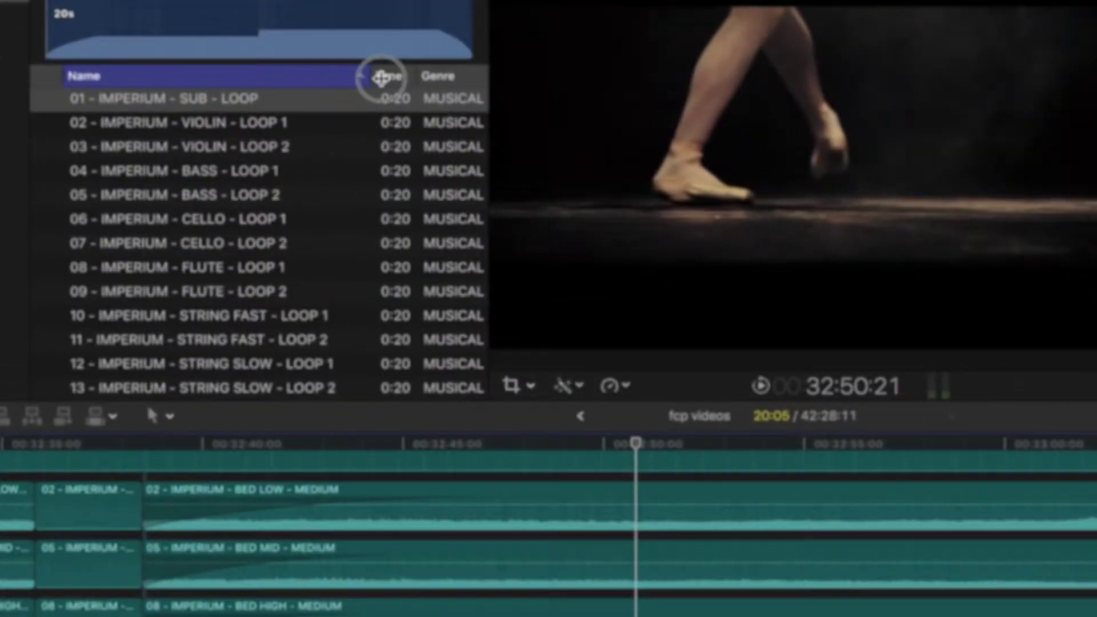
drag(381, 78, 406, 80)
scroll(196, 174, down, 1)
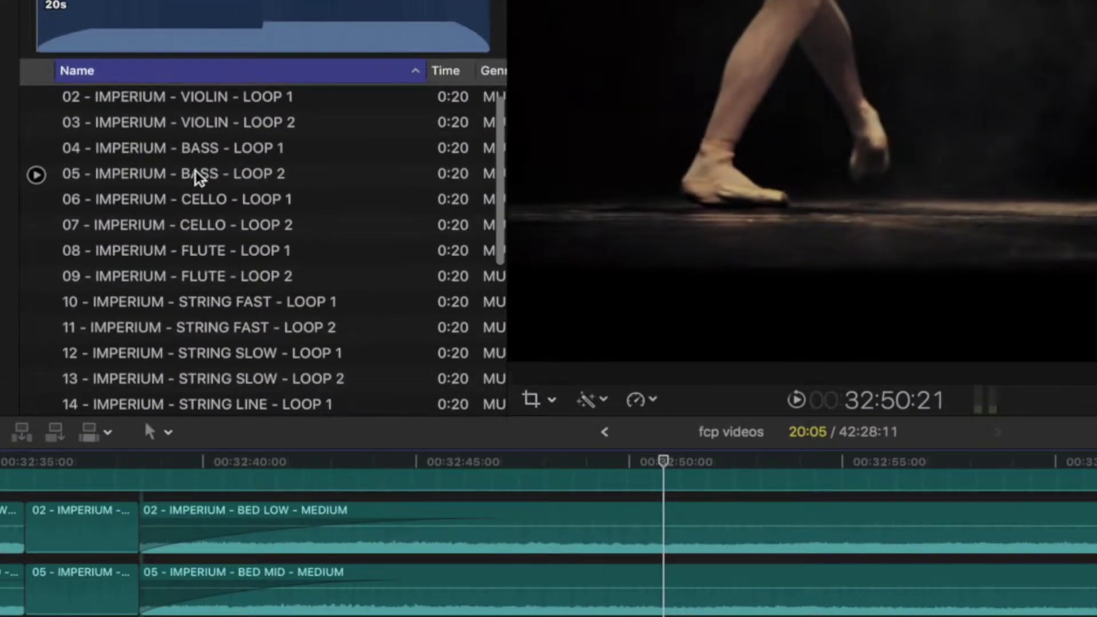
click(37, 98)
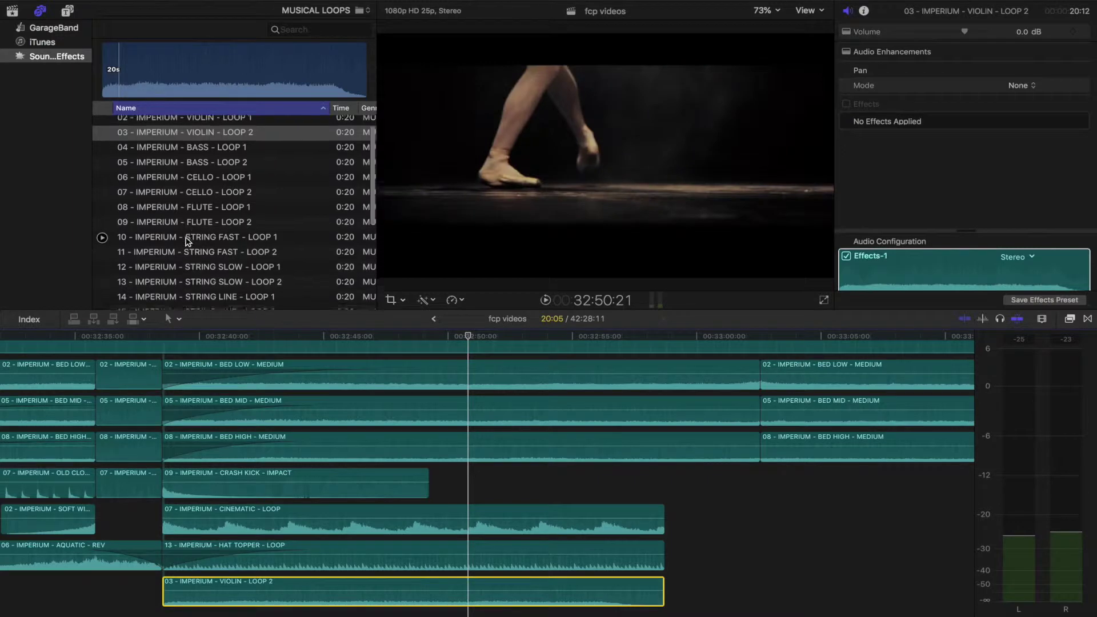
scroll(139, 228, down, 3)
click(102, 228)
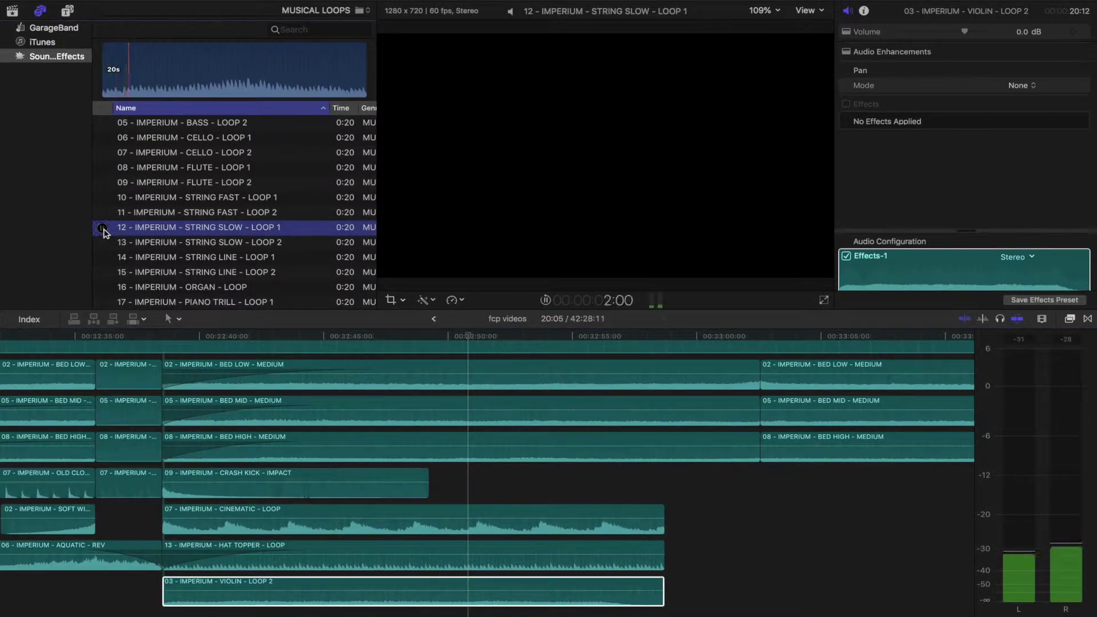
drag(103, 232, 343, 594)
Add STRING FAST - LOOP 2 after the Crash Kick and play the timeline
click(209, 213)
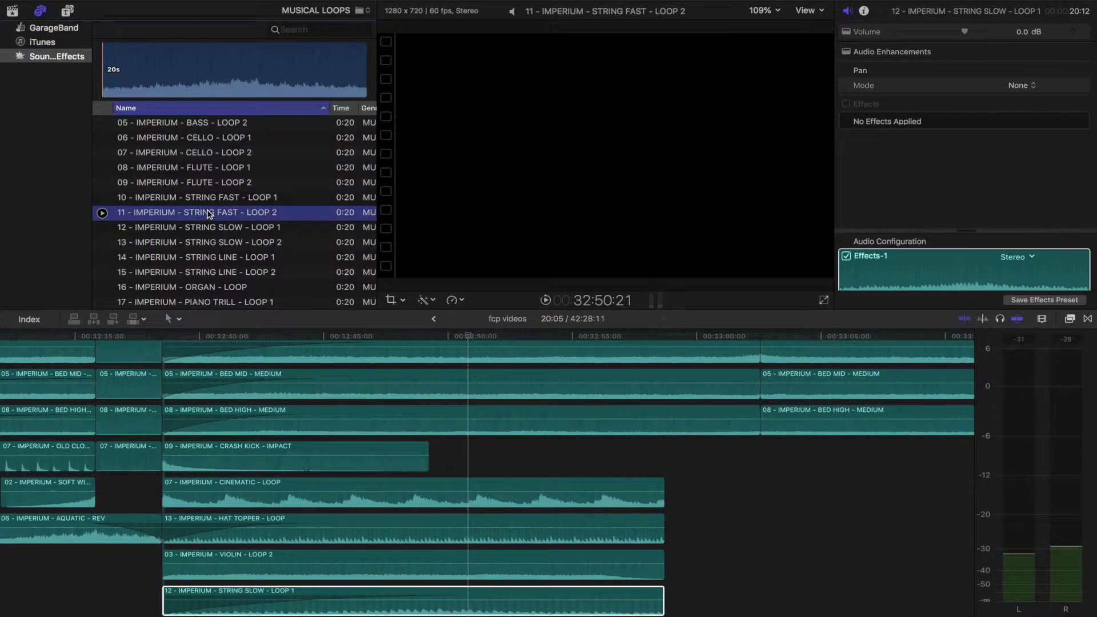
drag(210, 213, 673, 457)
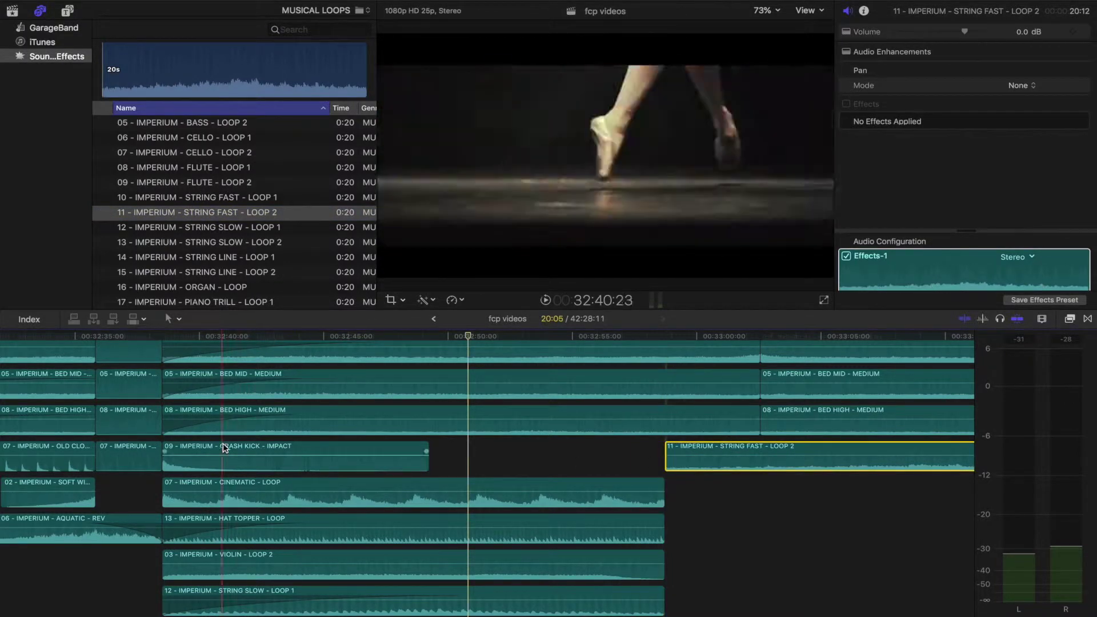
key(space)
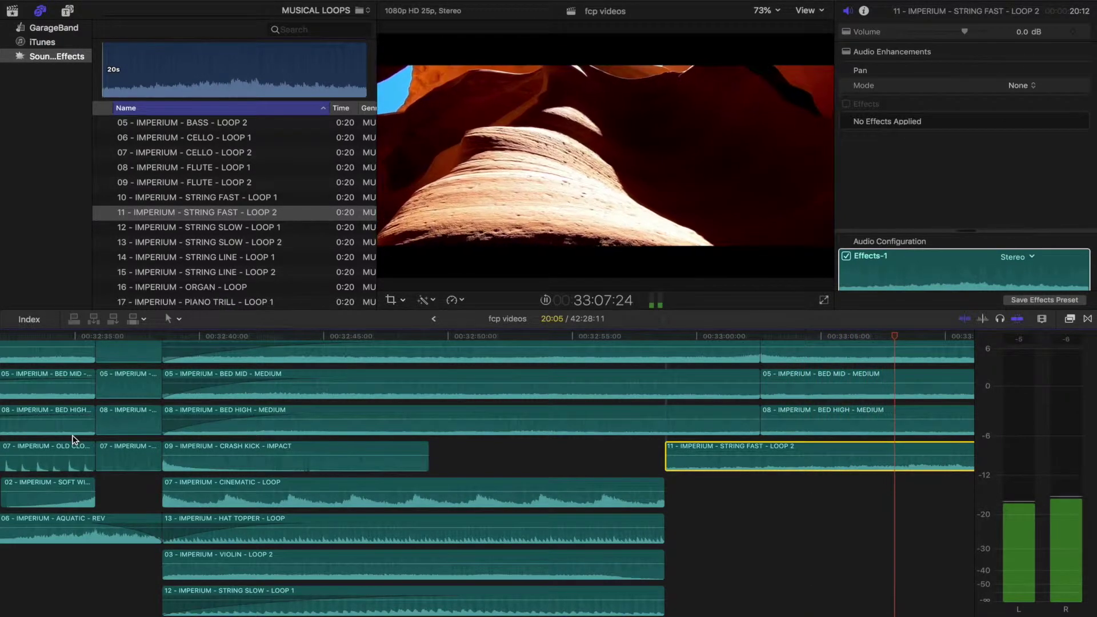
scroll(73, 438, right, 10)
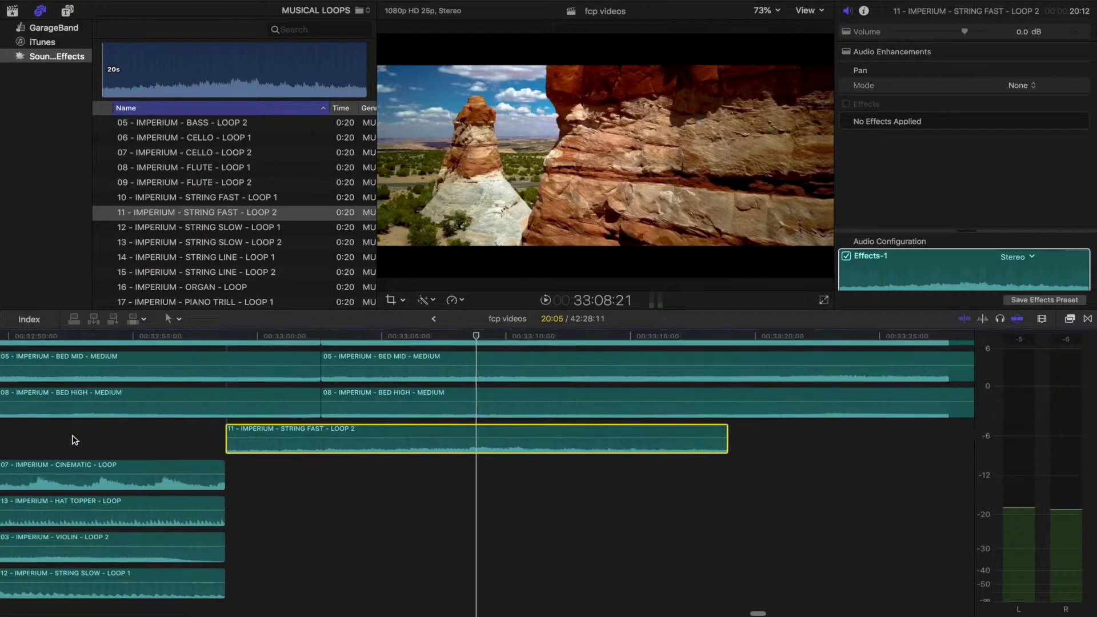
Audition Piano Rhythm Loop 1, then place PIANO RHYTHM - LOOP 2 under STRING FAST - LOOP 2
scroll(72, 439, down, 2)
scroll(103, 269, down, 2)
click(102, 273)
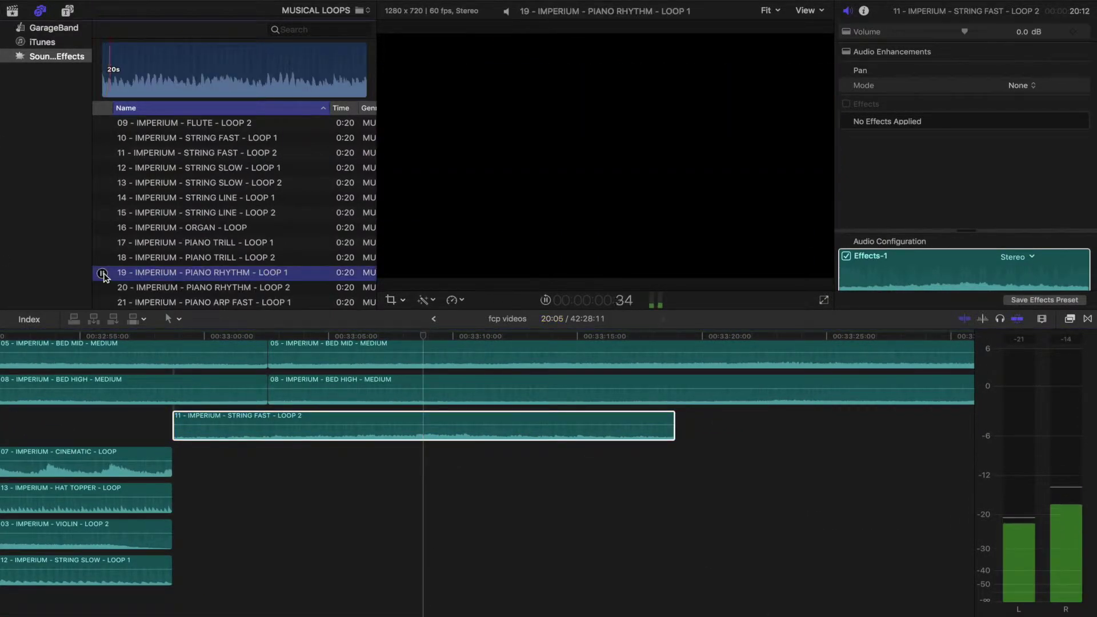
click(151, 290)
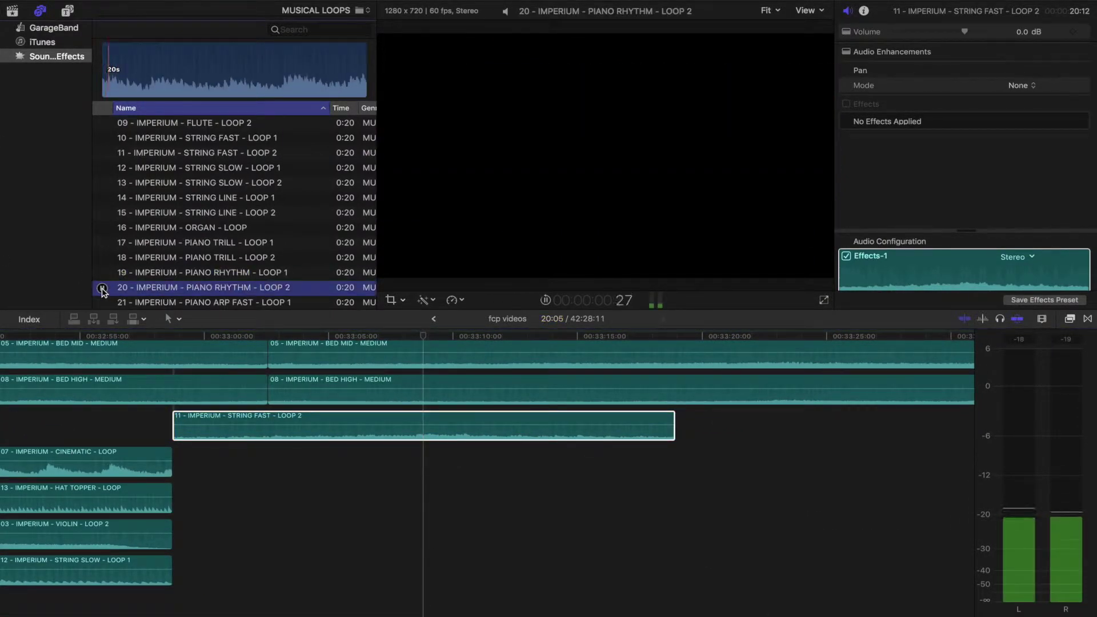
drag(153, 291, 344, 457)
click(369, 11)
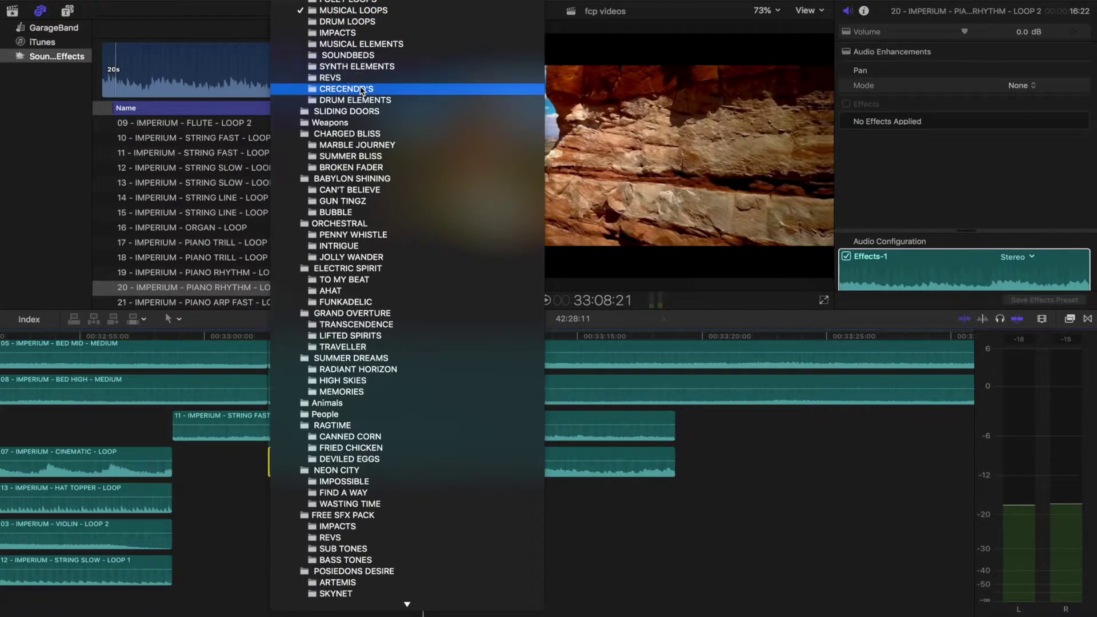
From CRECENDO'S, lay 01 - IMPERIUM - CHOIR - CRECENDO along the timeline bottom from the start
click(347, 89)
drag(184, 127, 86, 597)
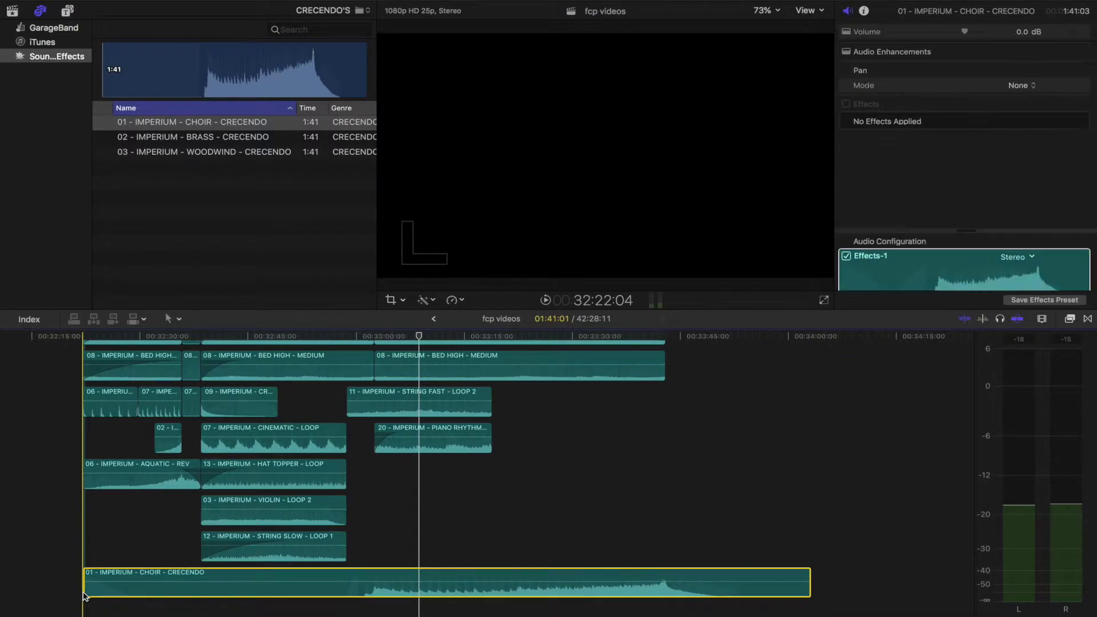